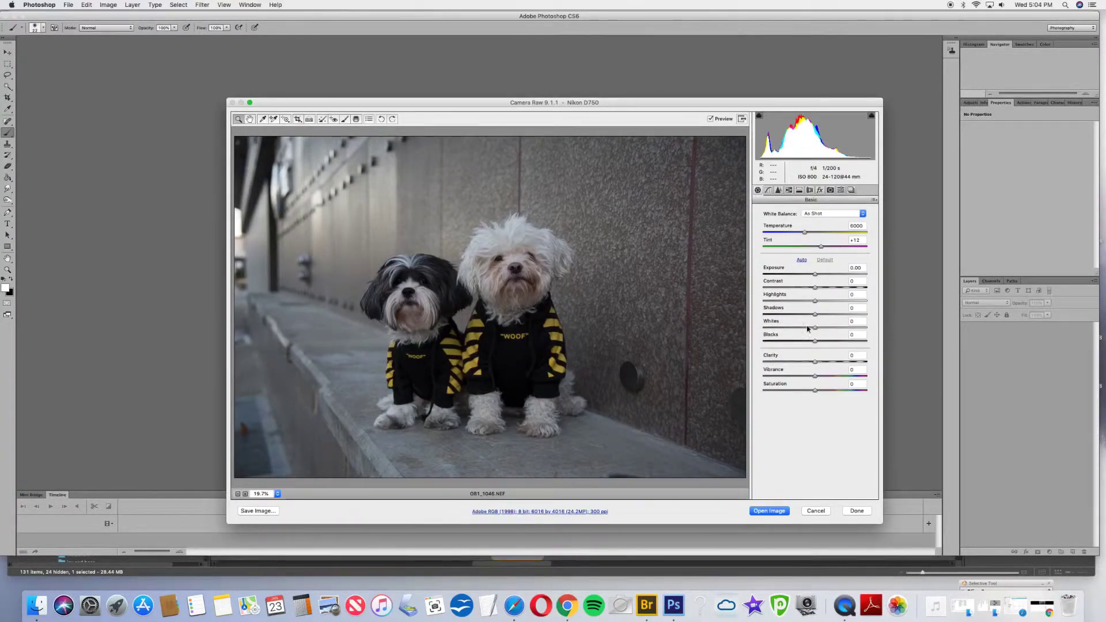
# Set the raw photo's exposure to +0.30, highlights to -10 and shadows to +10.
pyautogui.click(814, 275)
pyautogui.moveTo(815, 275); pyautogui.dragTo(818, 275)
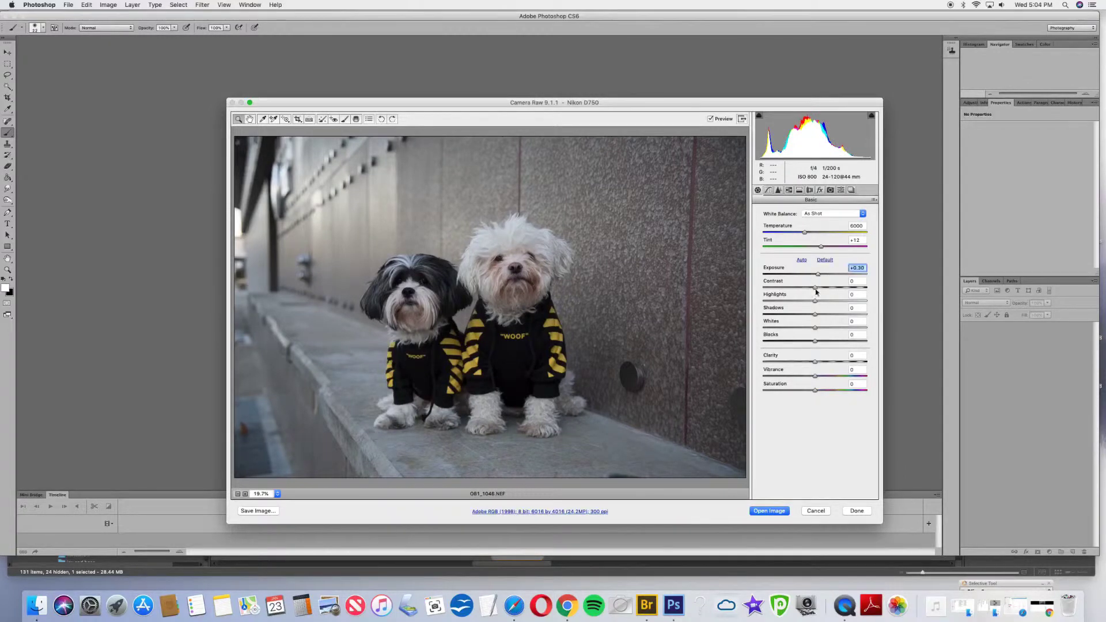
pyautogui.click(854, 295)
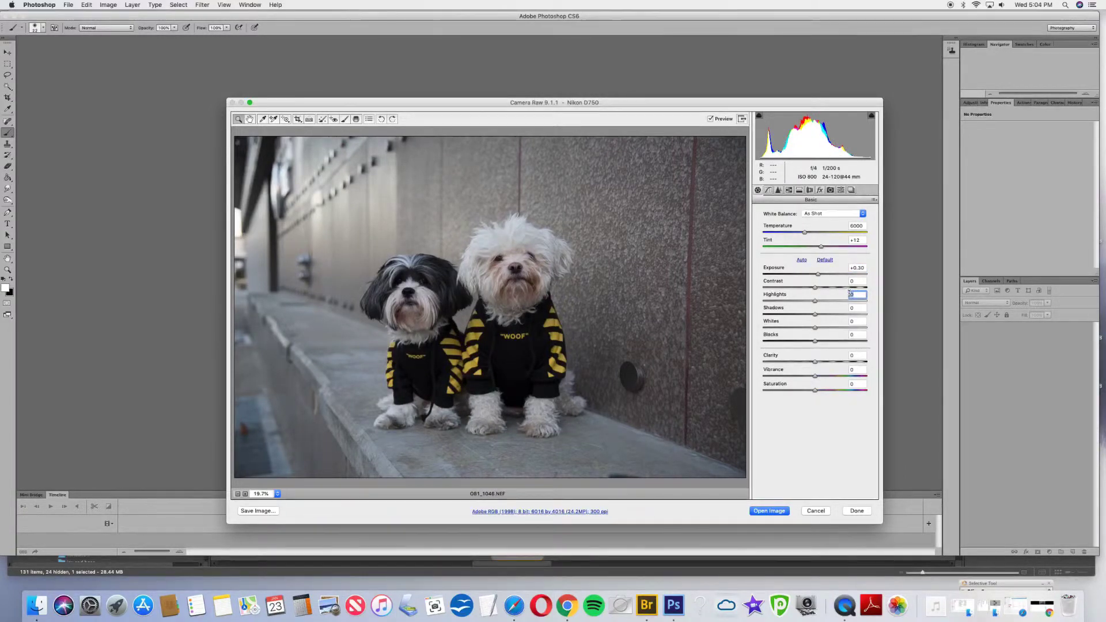
pyautogui.write('-10')
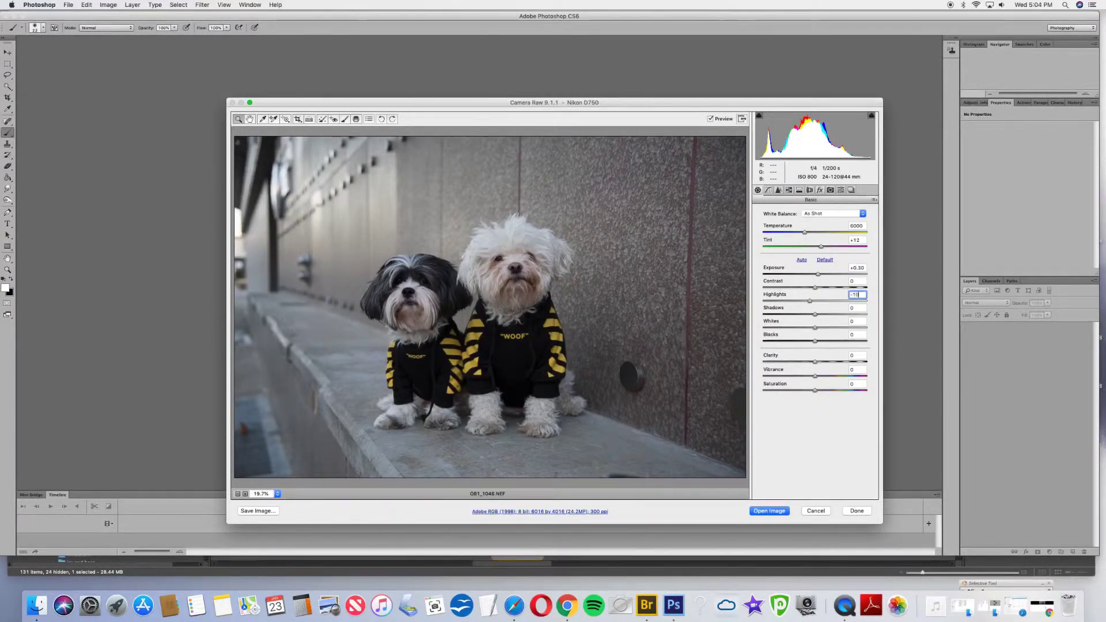
pyautogui.click(849, 310)
pyautogui.write('10')
# Warm the white balance temperature to 6300, raise the exposure to +0.55 and open the raw photo for editing.
pyautogui.click(807, 233)
pyautogui.moveTo(807, 234); pyautogui.dragTo(809, 234)
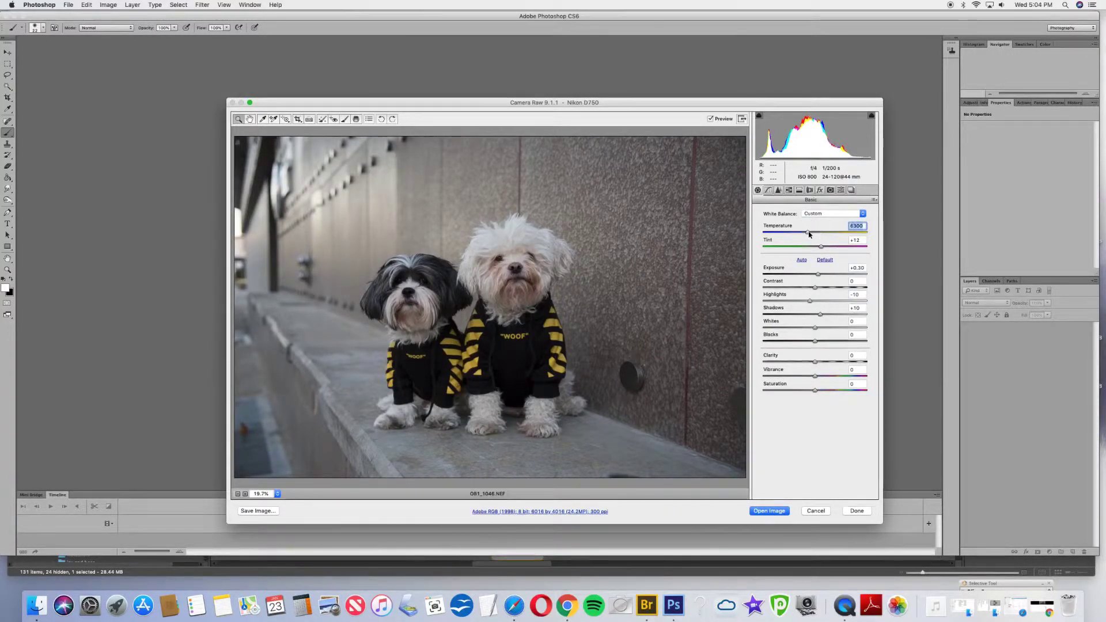
pyautogui.moveTo(818, 275); pyautogui.dragTo(822, 277)
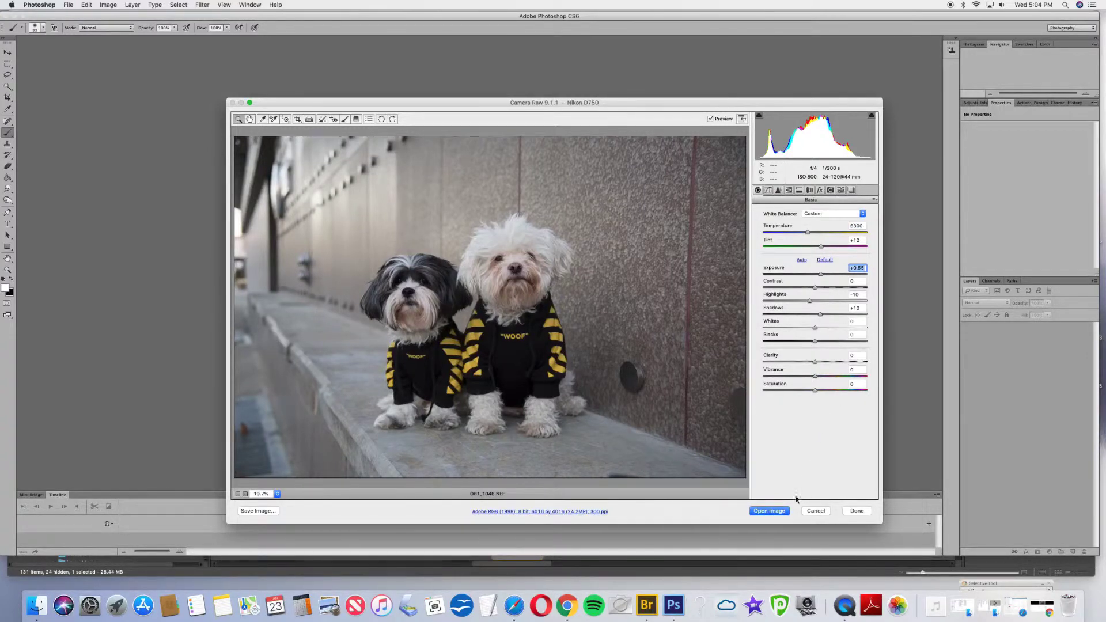
pyautogui.click(772, 510)
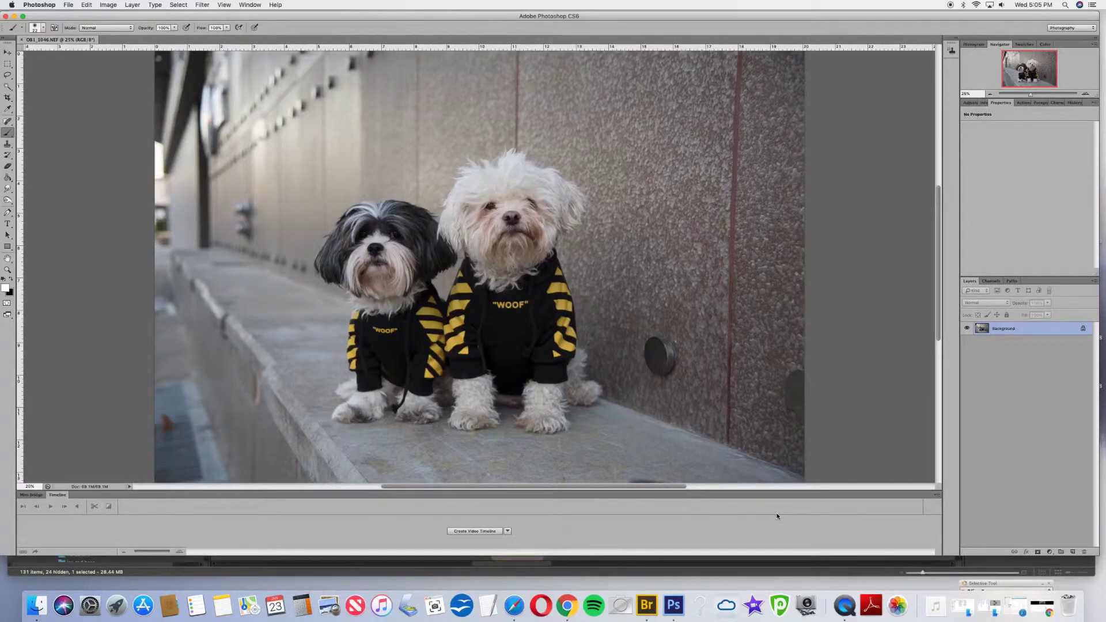
# Crop the photo at its original ratio, trimming the edges to frame the two dogs more tightly.
pyautogui.press('super+minus')
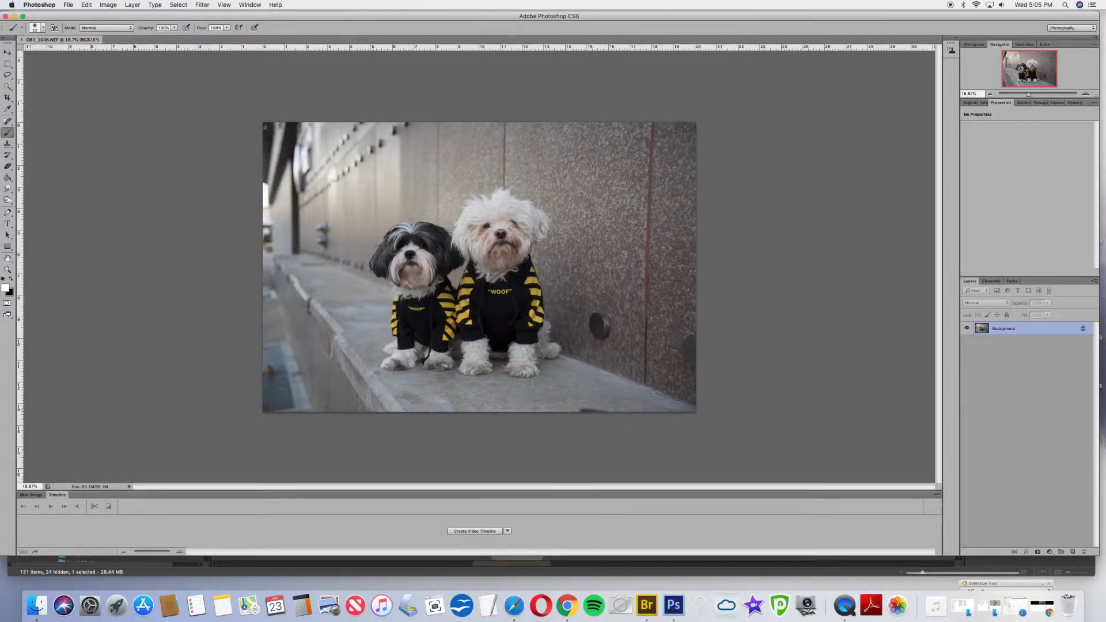
pyautogui.click(8, 98)
pyautogui.moveTo(689, 415); pyautogui.dragTo(692, 407)
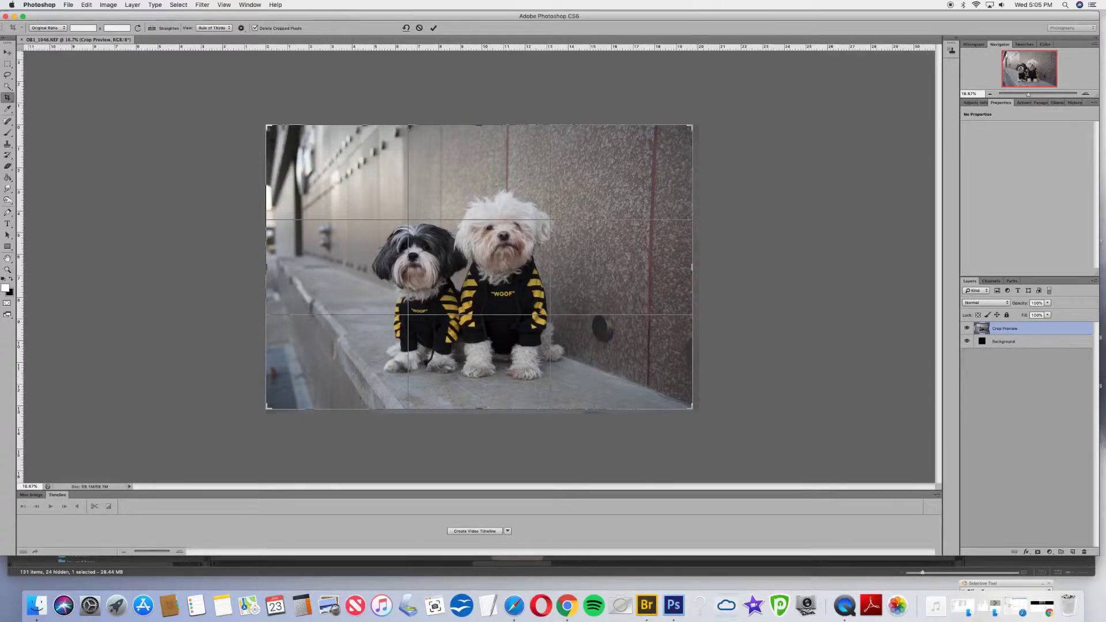
pyautogui.moveTo(692, 127); pyautogui.dragTo(681, 137)
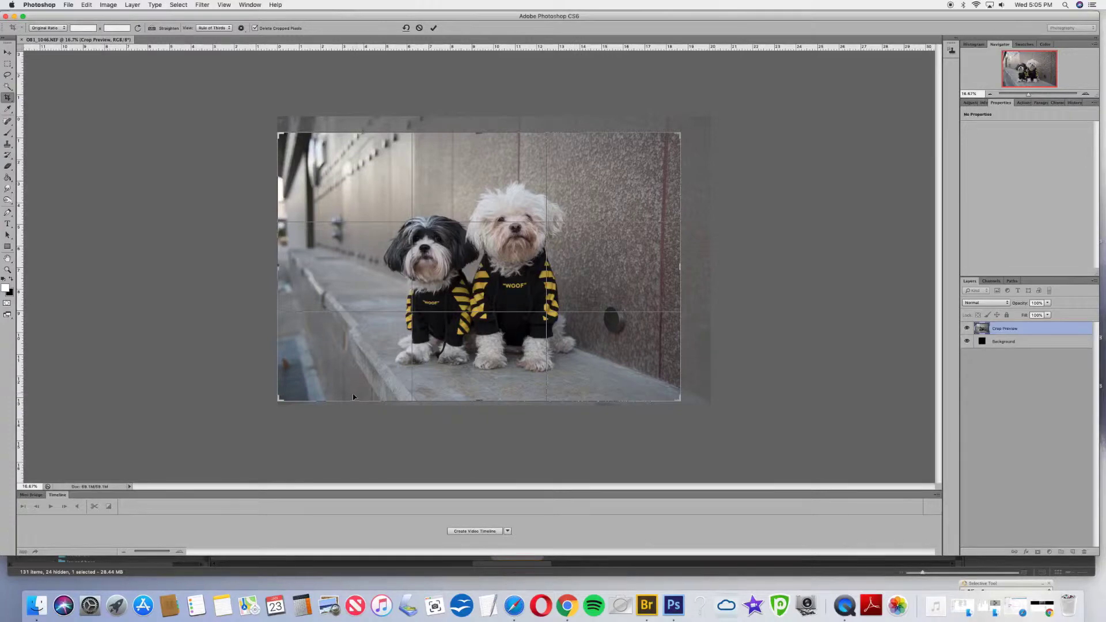
pyautogui.moveTo(282, 143); pyautogui.dragTo(283, 137)
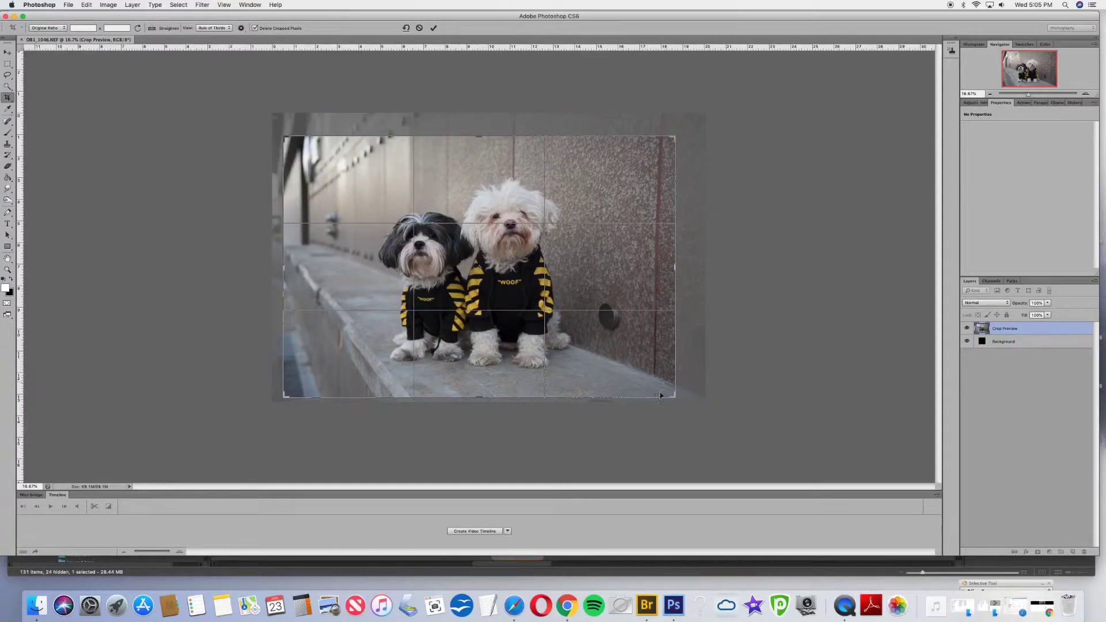
pyautogui.moveTo(674, 396); pyautogui.dragTo(672, 393)
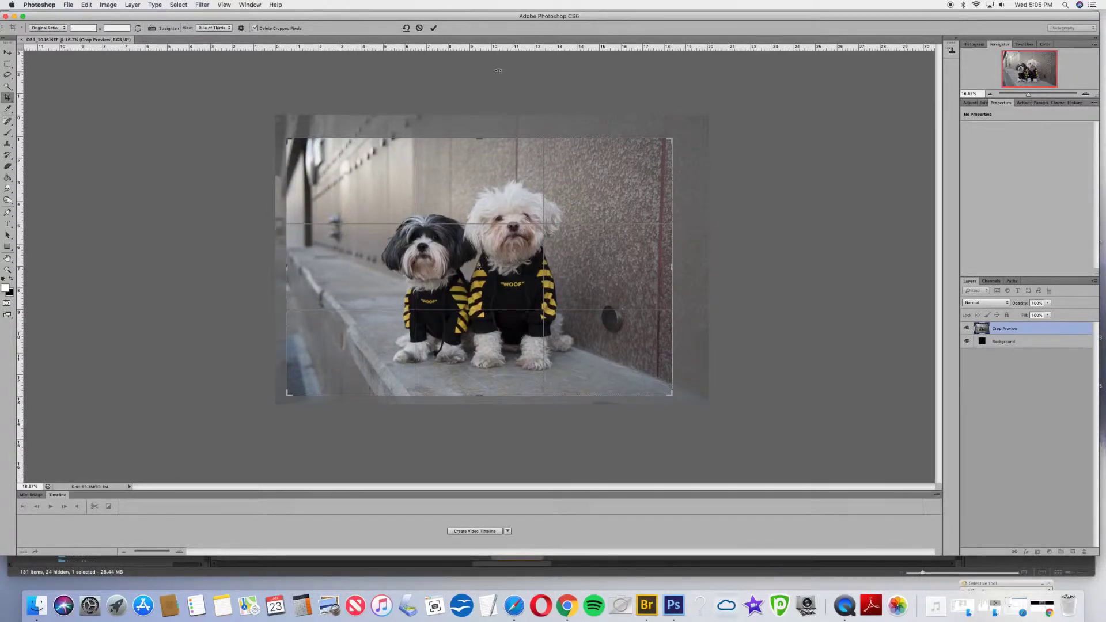
pyautogui.click(434, 29)
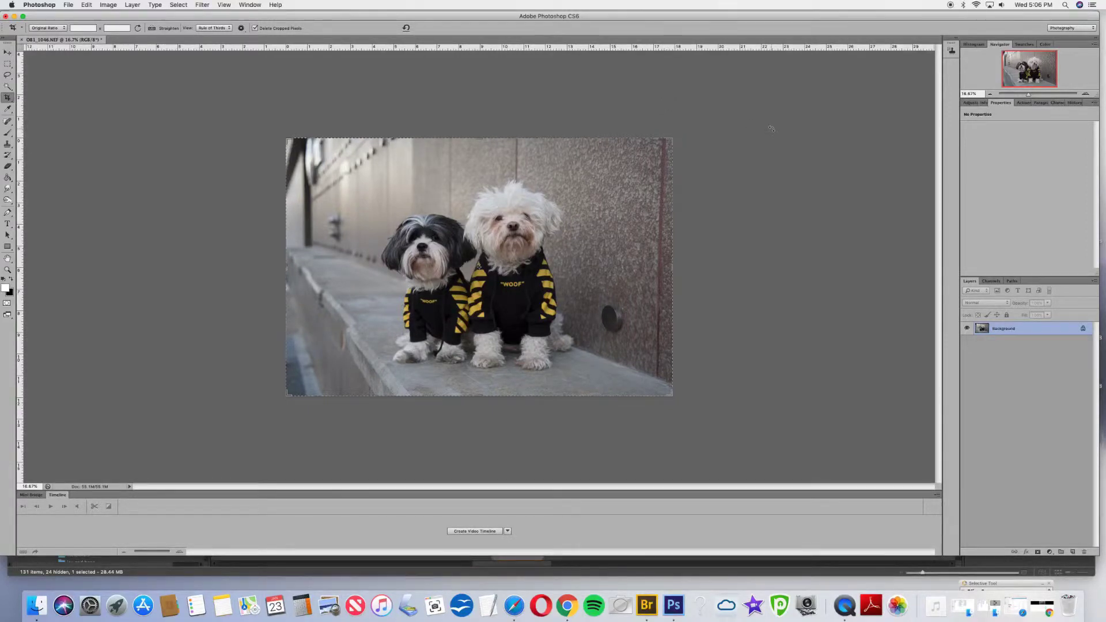
# Remove the stains around the black-and-white dog's muzzle and eye using the Spot Healing Brush with a slightly larger brush.
pyautogui.press('super+equal')
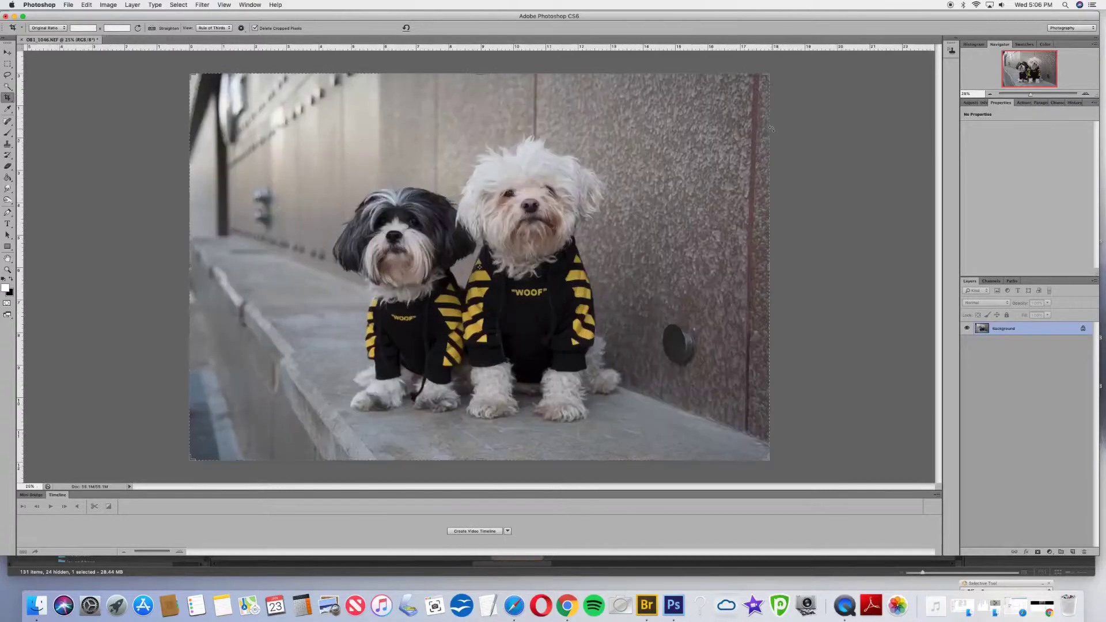
pyautogui.press('super+equal')
pyautogui.press('super')
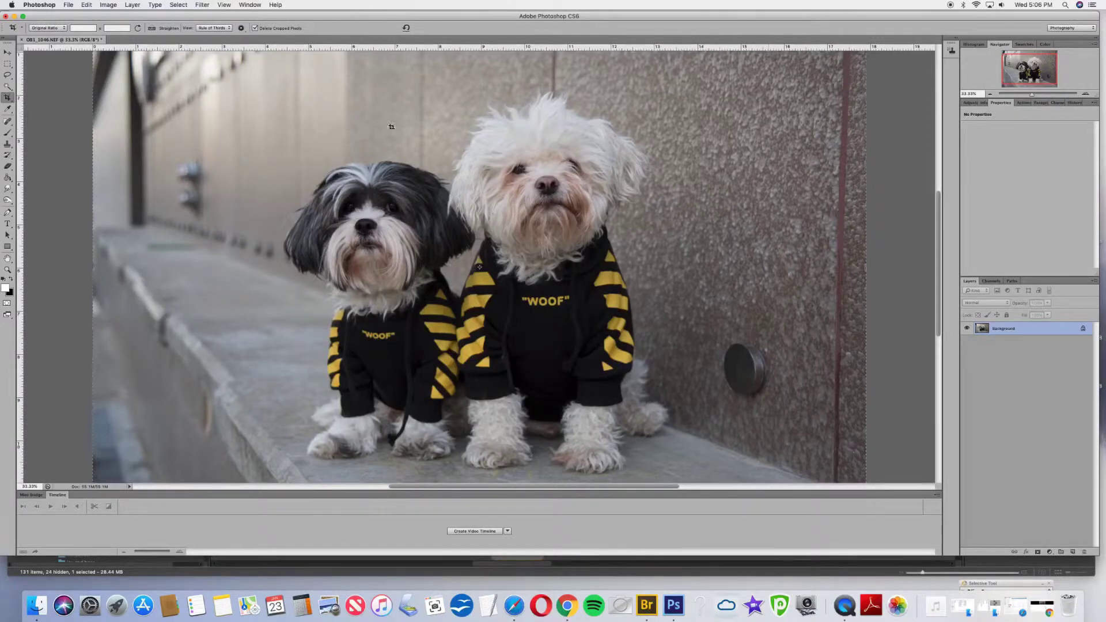
pyautogui.click(8, 123)
pyautogui.click(35, 27)
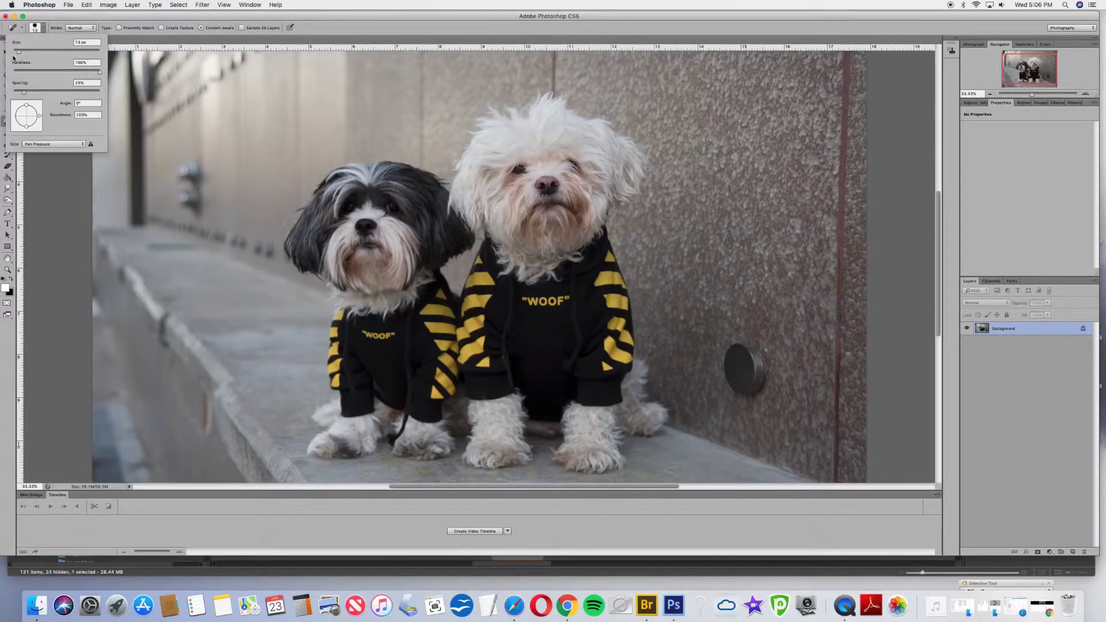
pyautogui.moveTo(19, 53); pyautogui.dragTo(22, 52)
pyautogui.click(353, 233)
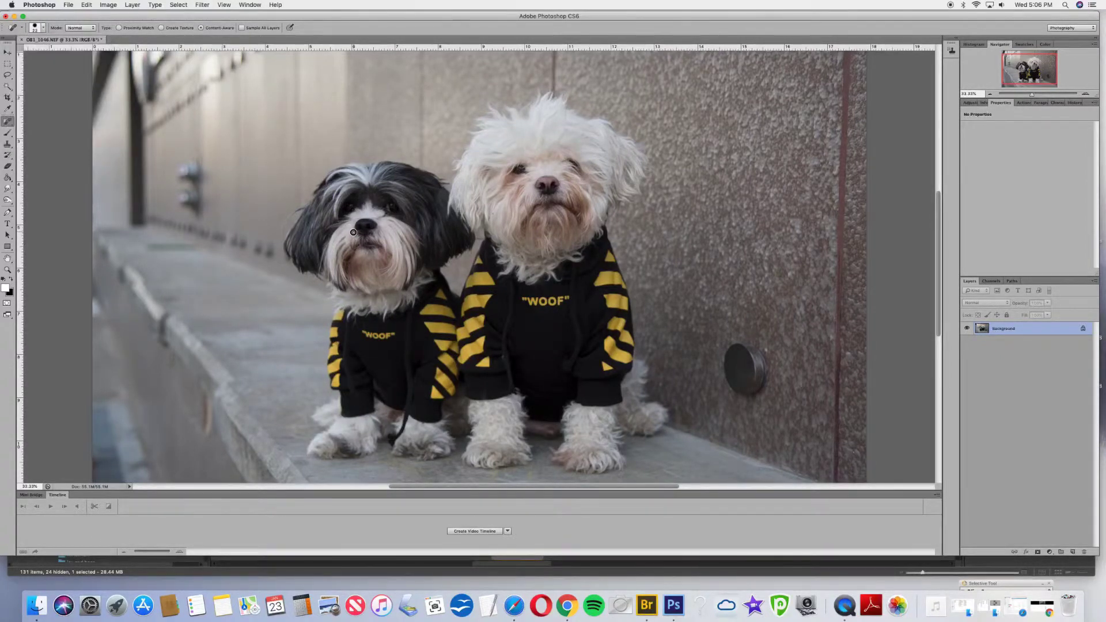
pyautogui.moveTo(352, 247); pyautogui.dragTo(351, 250)
pyautogui.moveTo(356, 240)
pyautogui.mouseDown()
pyautogui.moveTo(367, 258)
pyautogui.moveTo(346, 241)
pyautogui.moveTo(384, 241)
pyautogui.mouseUp()
pyautogui.click(351, 246)
pyautogui.click(389, 241)
pyautogui.click(380, 233)
pyautogui.click(393, 256)
pyautogui.moveTo(387, 247)
pyautogui.mouseDown()
pyautogui.moveTo(390, 263)
pyautogui.moveTo(387, 252)
pyautogui.mouseUp()
pyautogui.moveTo(345, 236); pyautogui.dragTo(340, 262)
pyautogui.moveTo(341, 232); pyautogui.dragTo(337, 237)
pyautogui.moveTo(379, 217); pyautogui.dragTo(384, 216)
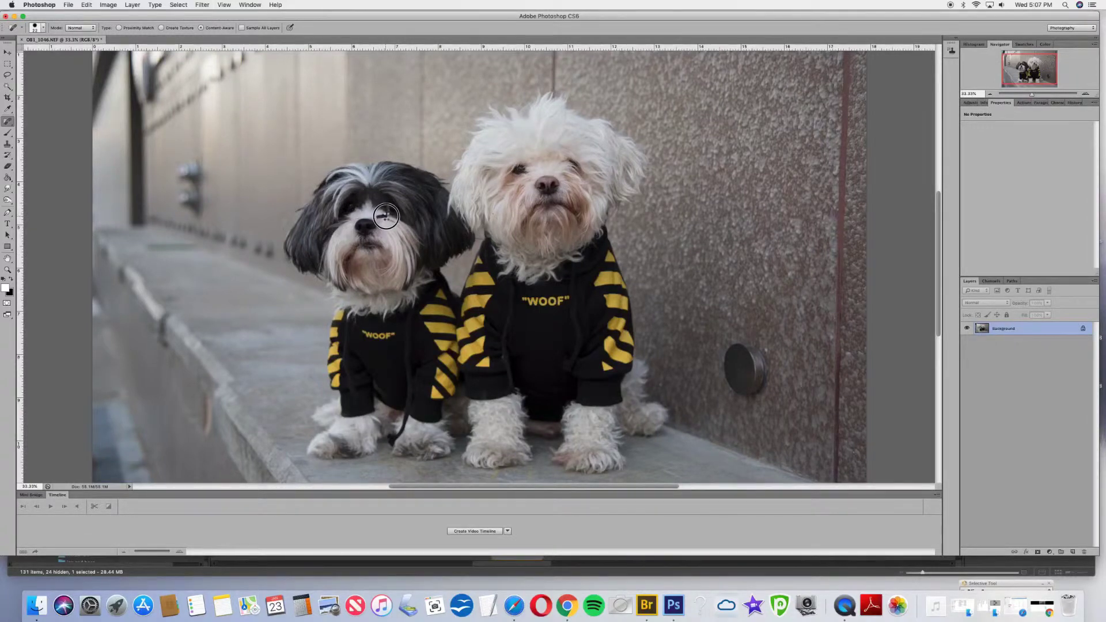
pyautogui.click(378, 218)
pyautogui.click(339, 233)
# Spot-heal the stains near the white dog's eyes and nose, plus a patch on the black-and-white dog's cheek.
pyautogui.moveTo(524, 185); pyautogui.dragTo(522, 188)
pyautogui.moveTo(567, 196); pyautogui.dragTo(566, 202)
pyautogui.moveTo(533, 180); pyautogui.dragTo(516, 173)
pyautogui.moveTo(401, 237)
pyautogui.mouseDown()
pyautogui.moveTo(410, 249)
pyautogui.moveTo(397, 227)
pyautogui.moveTo(410, 250)
pyautogui.mouseUp()
# Roll the document's history back by three spot-healing strokes.
pyautogui.click(1074, 102)
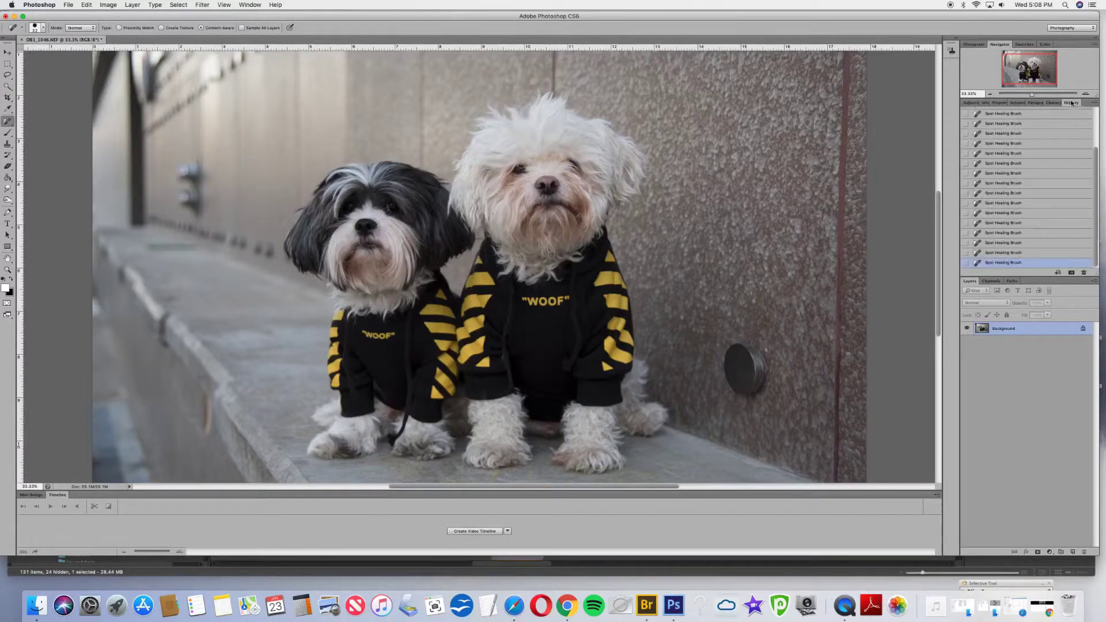
pyautogui.click(1020, 253)
pyautogui.click(1016, 242)
pyautogui.click(1009, 233)
# Configure the Clone Stamp tool with reduced opacity, Lighten blending mode and a smaller brush.
pyautogui.click(8, 143)
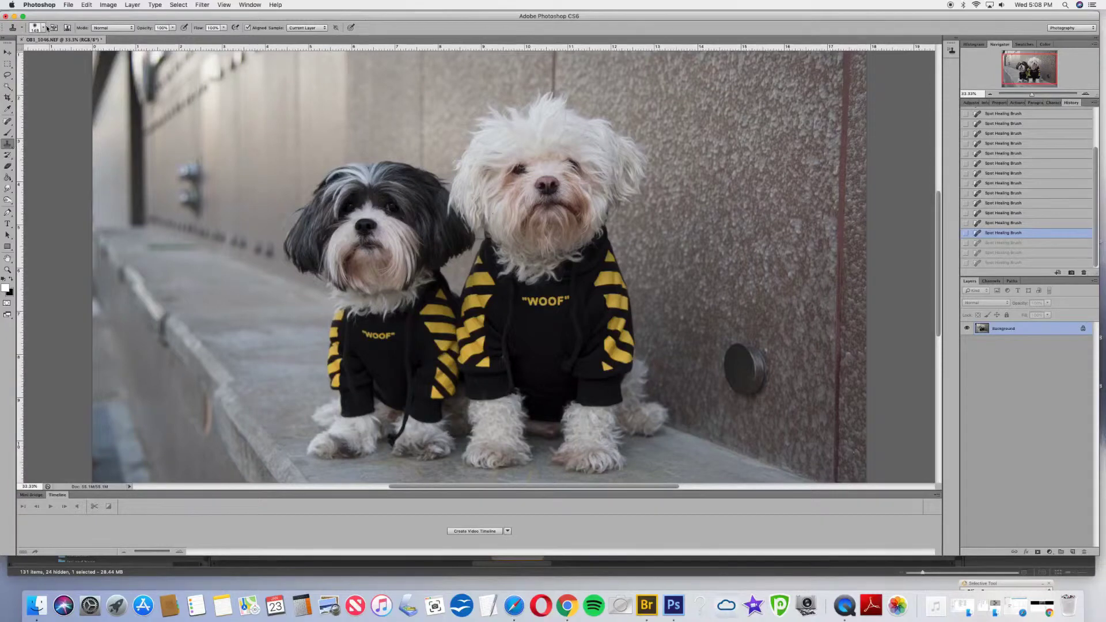
pyautogui.click(149, 29)
pyautogui.press('Return')
pyautogui.click(131, 29)
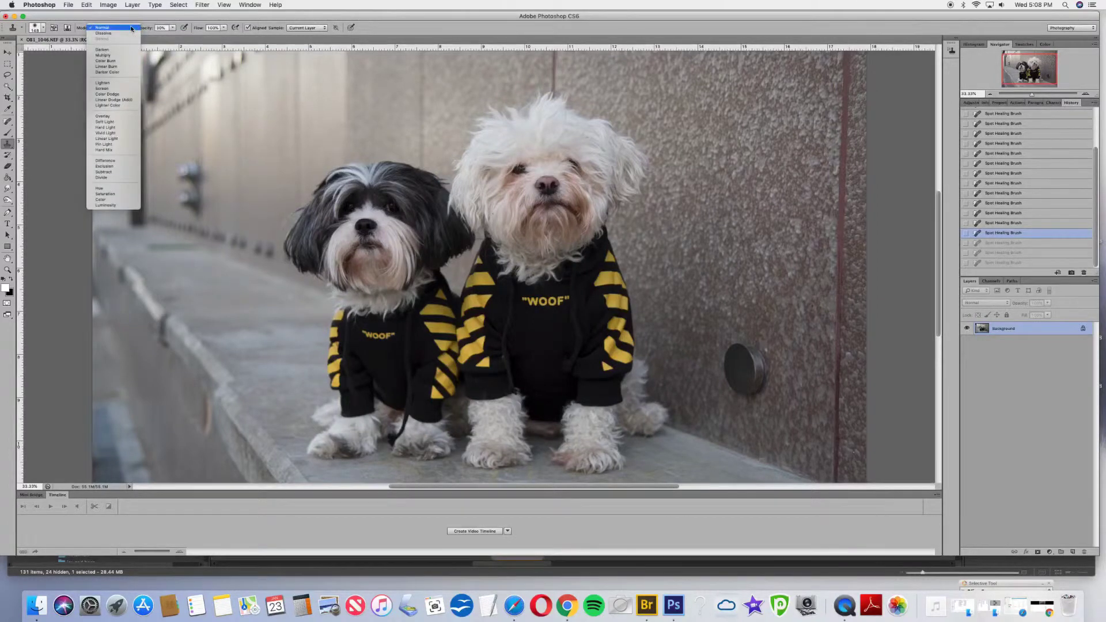
pyautogui.click(102, 82)
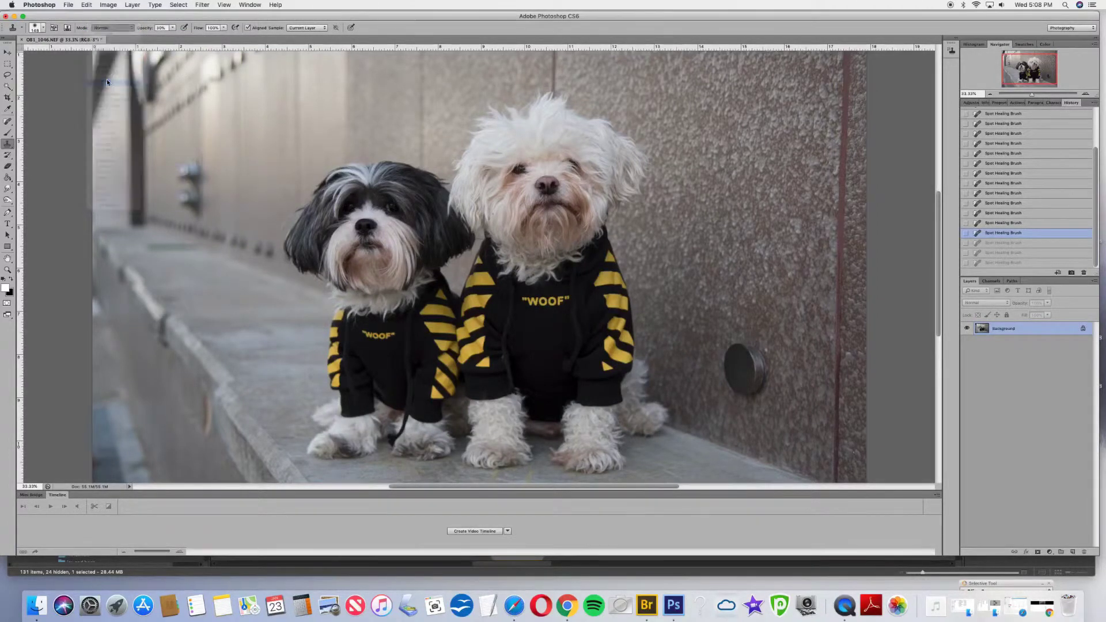
pyautogui.click(44, 29)
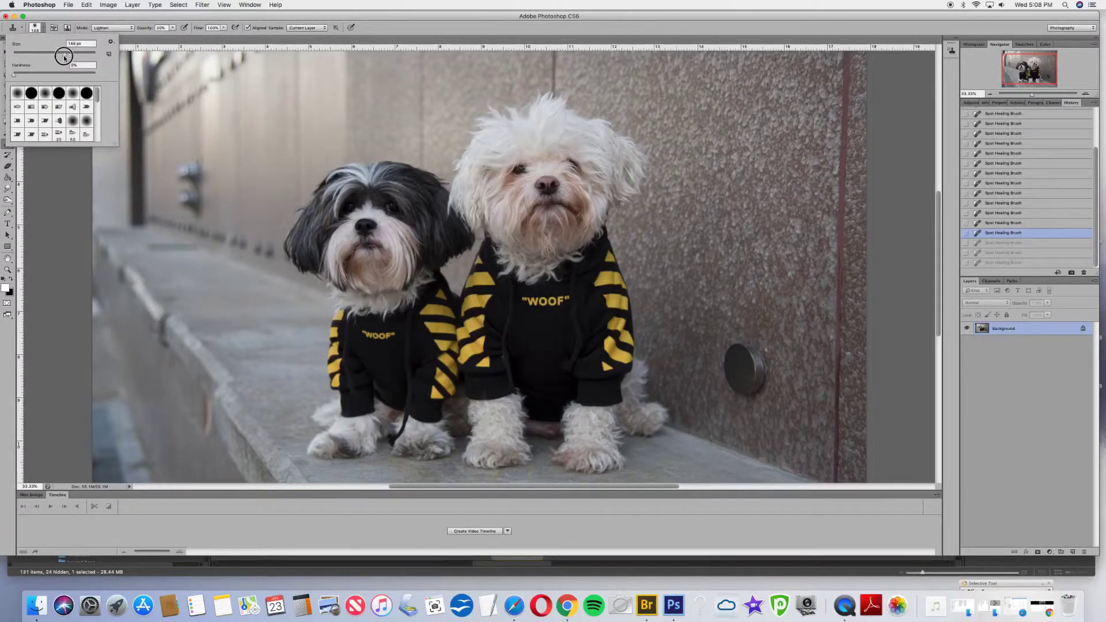
pyautogui.moveTo(64, 55); pyautogui.dragTo(38, 55)
pyautogui.press('Return')
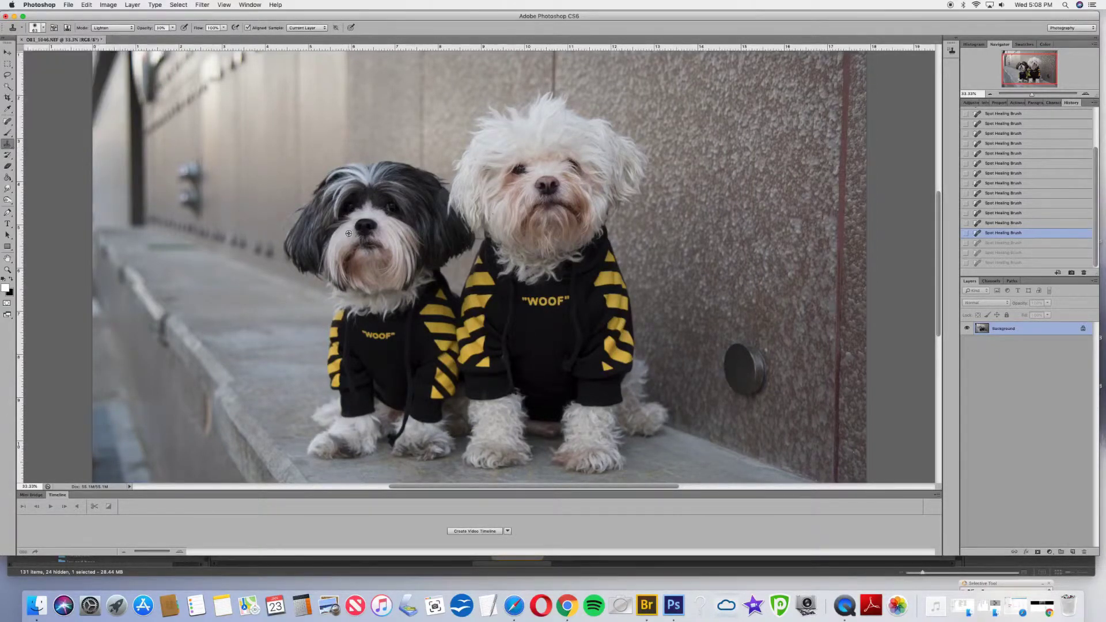
# Clone clean white fur over the stained patches on both sides of the black-and-white dog's muzzle.
pyautogui.moveTo(348, 229); pyautogui.dragTo(328, 268)
pyautogui.click(334, 254)
pyautogui.click(396, 233)
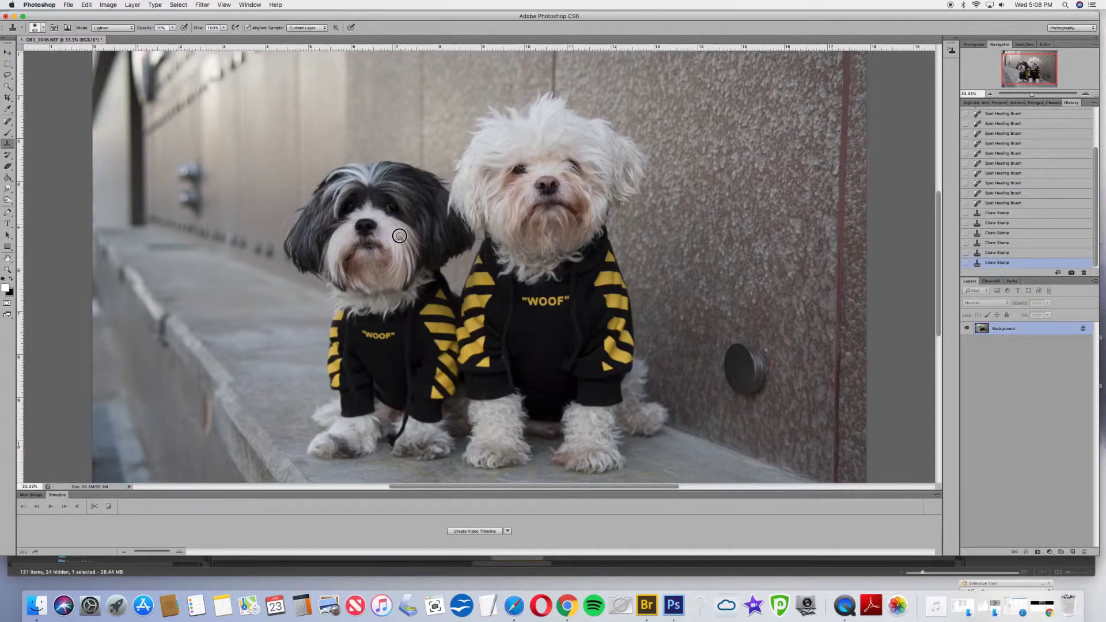
pyautogui.click(408, 263)
pyautogui.click(407, 255)
pyautogui.click(405, 265)
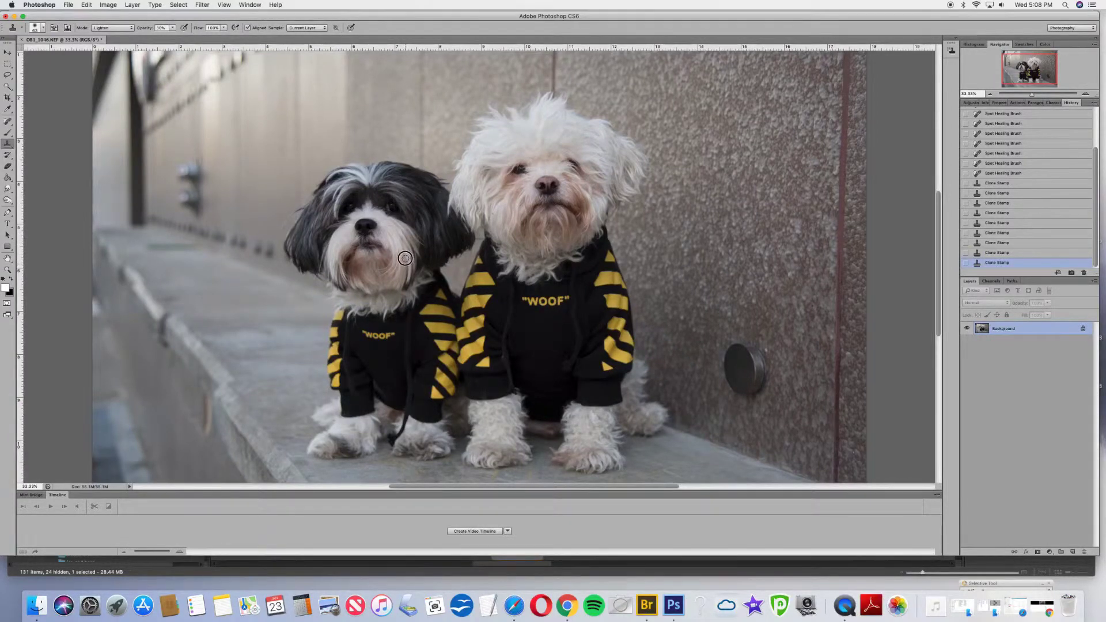
pyautogui.click(404, 249)
pyautogui.click(404, 234)
pyautogui.click(489, 274)
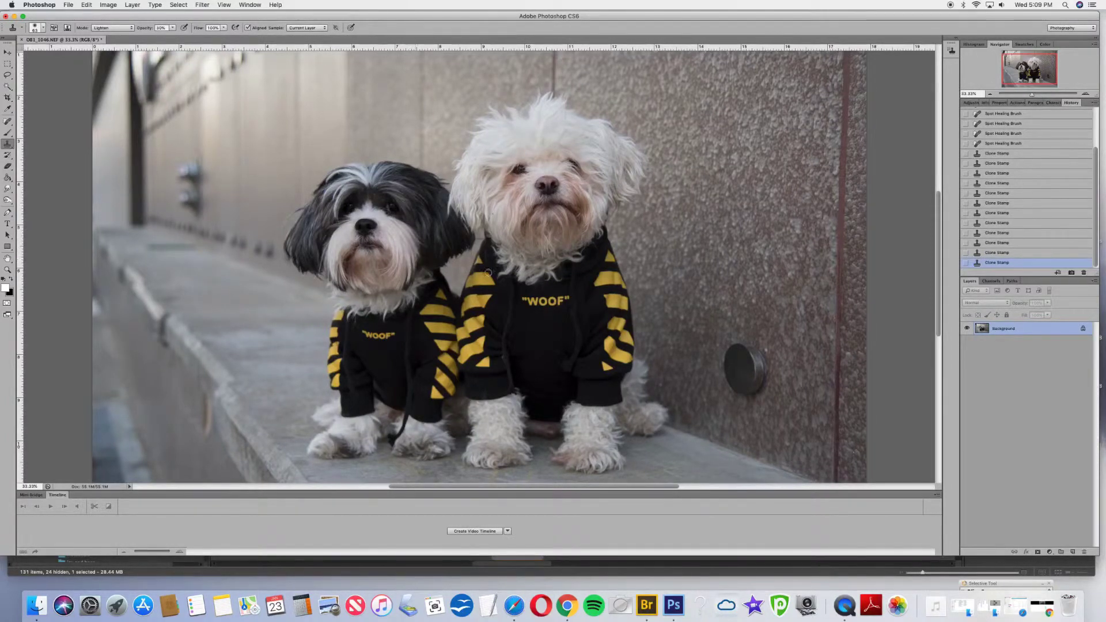
# Enlarge the Clone Stamp brush and lighten the remaining stains on the black-and-white dog's lower muzzle and chin.
pyautogui.click(42, 27)
pyautogui.moveTo(40, 54); pyautogui.dragTo(50, 54)
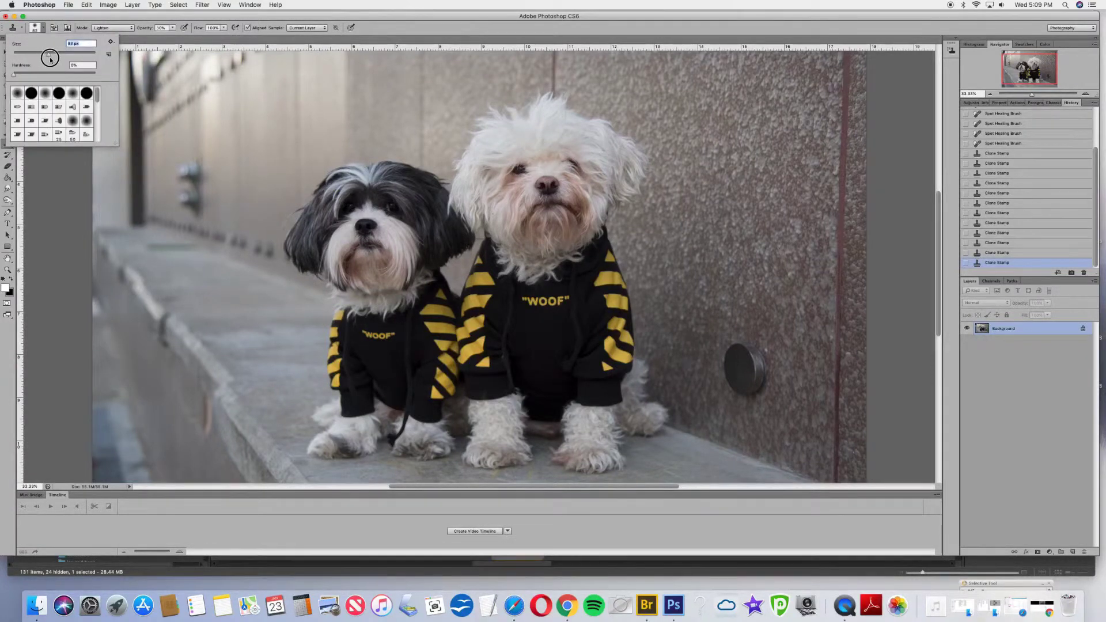
pyautogui.click(354, 257)
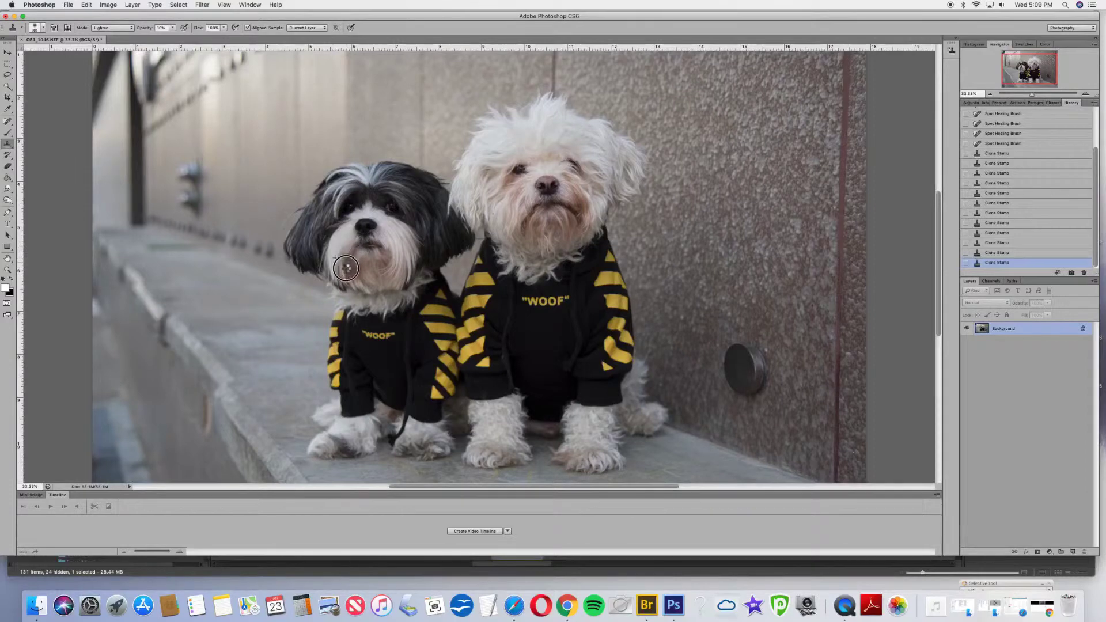
pyautogui.moveTo(345, 277); pyautogui.dragTo(349, 249)
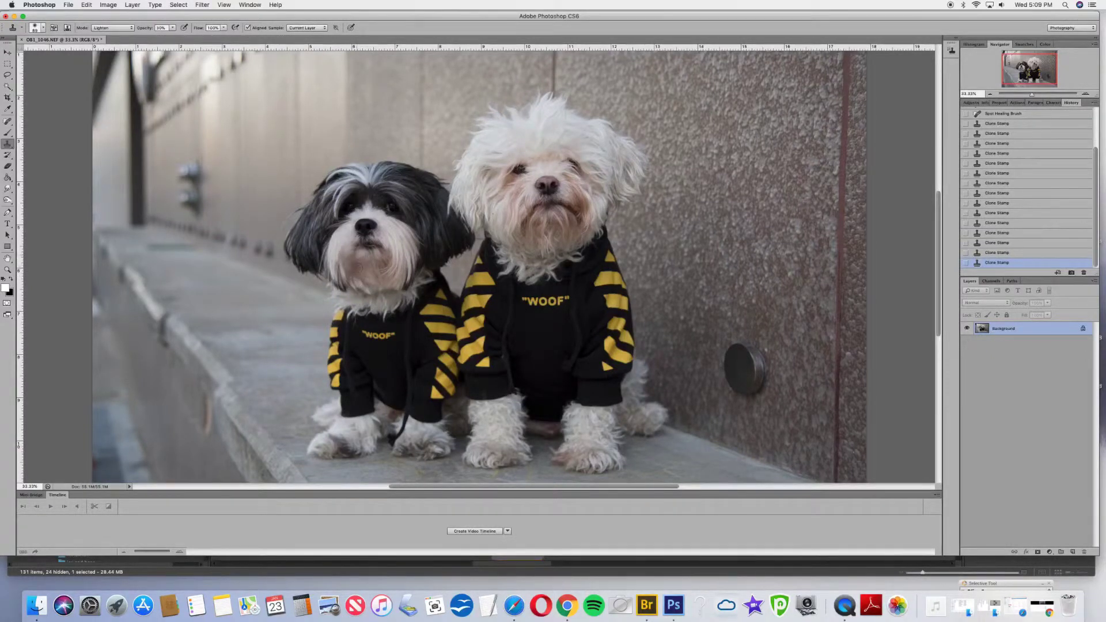
pyautogui.moveTo(354, 255)
pyautogui.mouseDown()
pyautogui.moveTo(355, 280)
pyautogui.moveTo(380, 259)
pyautogui.moveTo(413, 288)
pyautogui.mouseUp()
# Clone lighter fur over the reddish stains beside the white dog's eye and around its mouth.
pyautogui.moveTo(571, 180); pyautogui.dragTo(579, 189)
pyautogui.moveTo(524, 222); pyautogui.dragTo(532, 248)
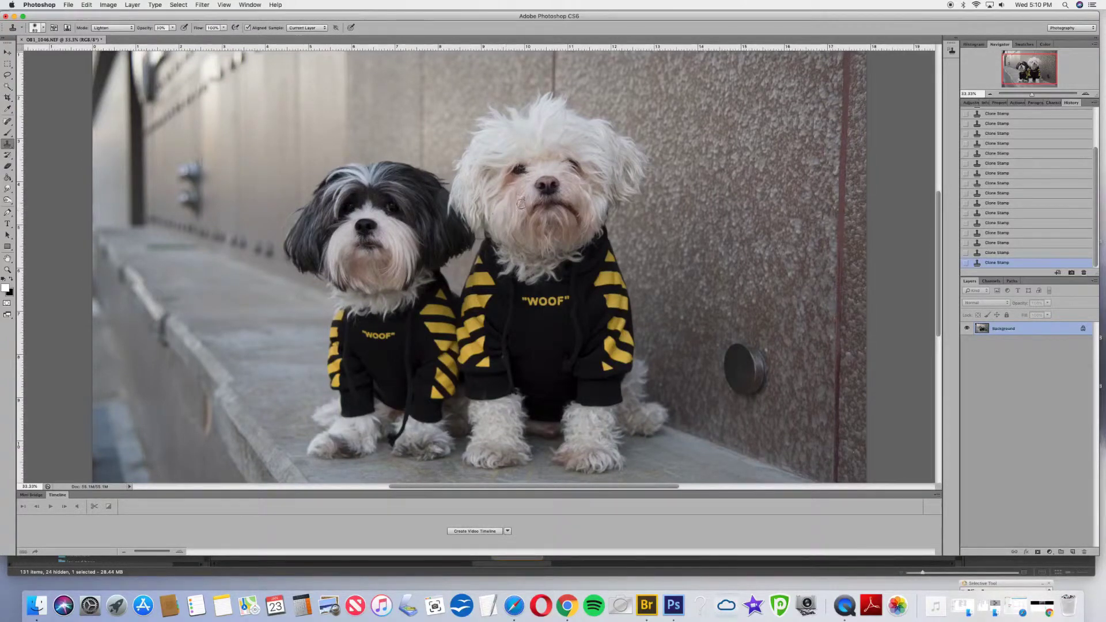
pyautogui.moveTo(520, 204); pyautogui.dragTo(523, 200)
# Save a history snapshot of the retouched photo and compare it with the original opened image.
pyautogui.scroll(5, 1091, 188)
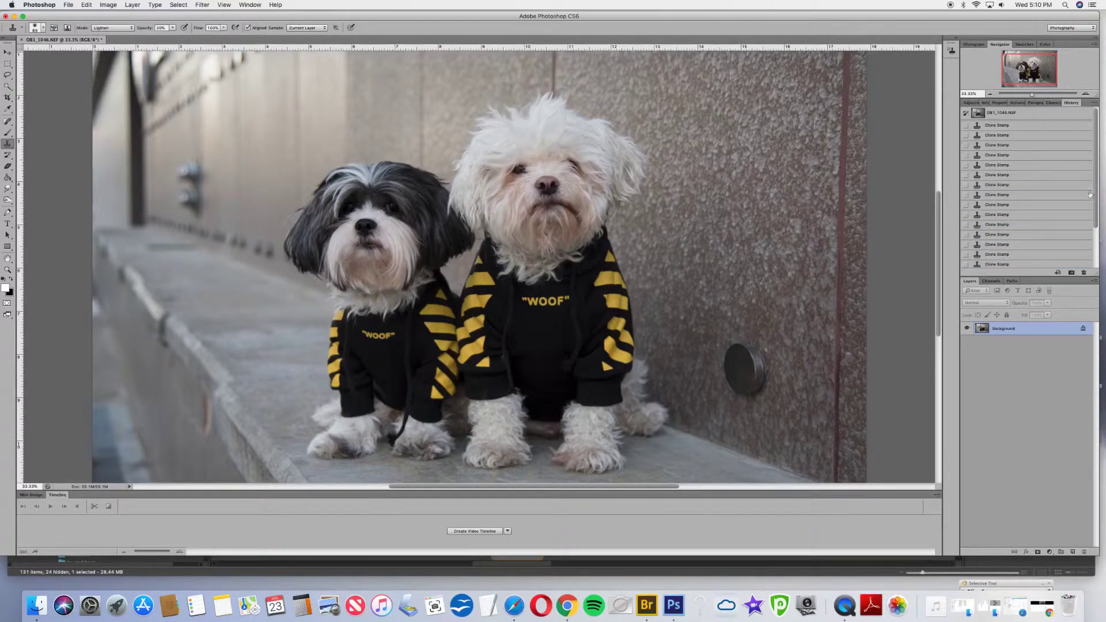
pyautogui.click(1070, 272)
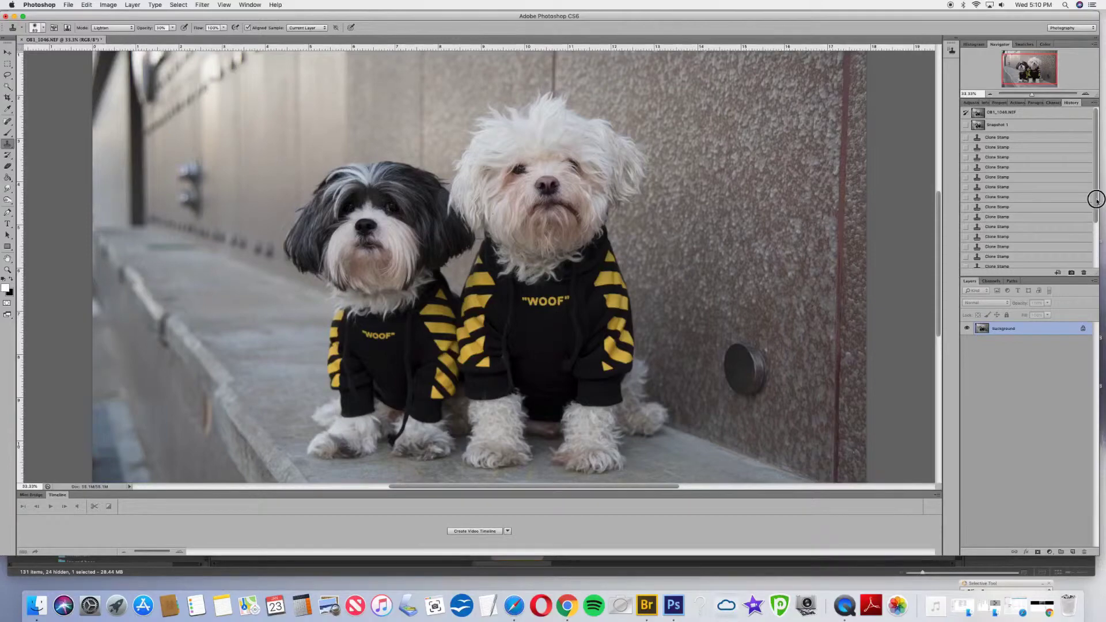
pyautogui.click(1013, 114)
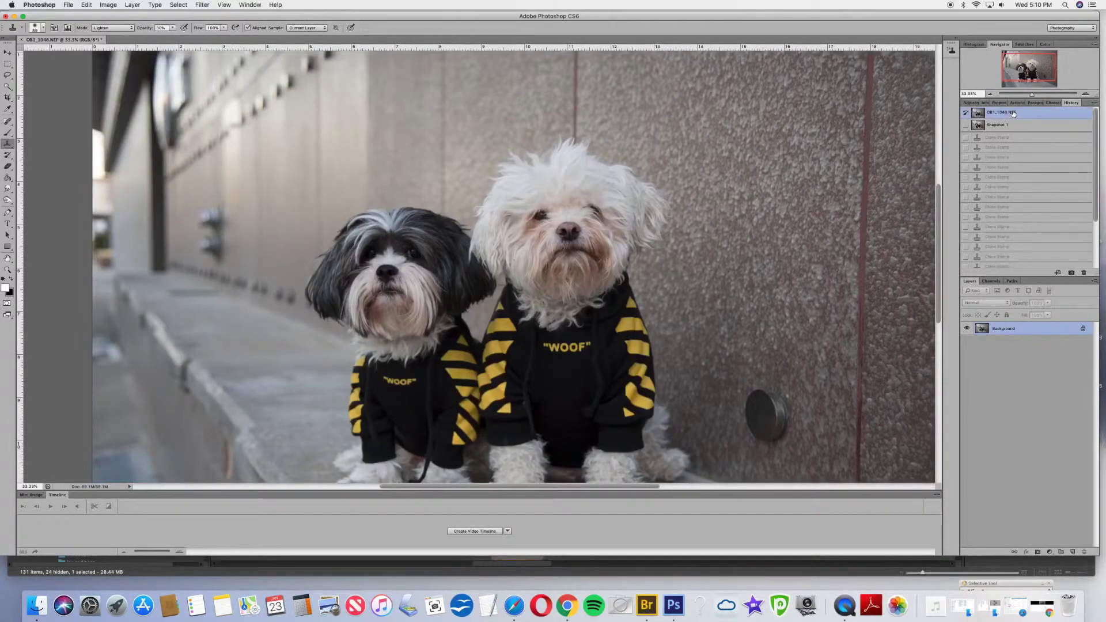
pyautogui.click(1013, 127)
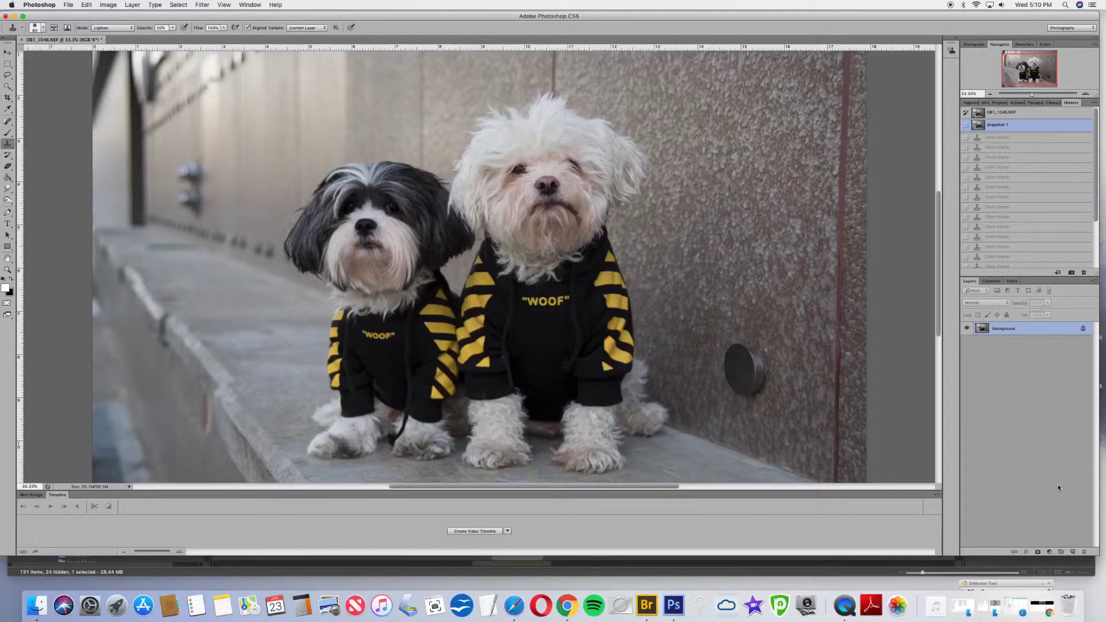
# Add a Hue/Saturation adjustment layer above the photo with saturation -30 and lightness 7.
pyautogui.click(1049, 551)
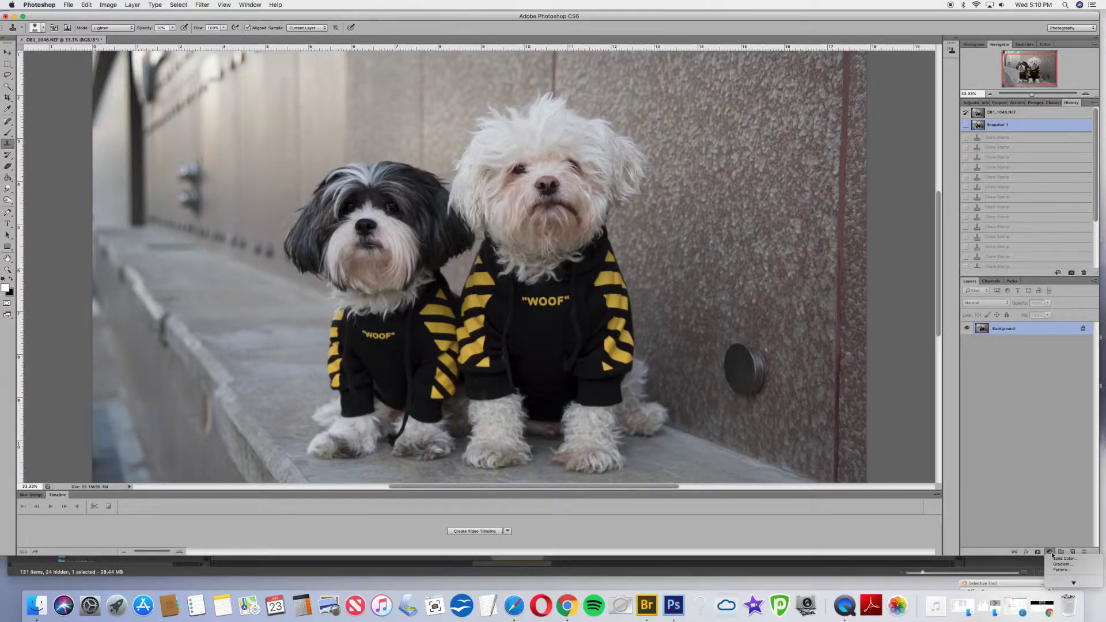
pyautogui.moveTo(1073, 581)
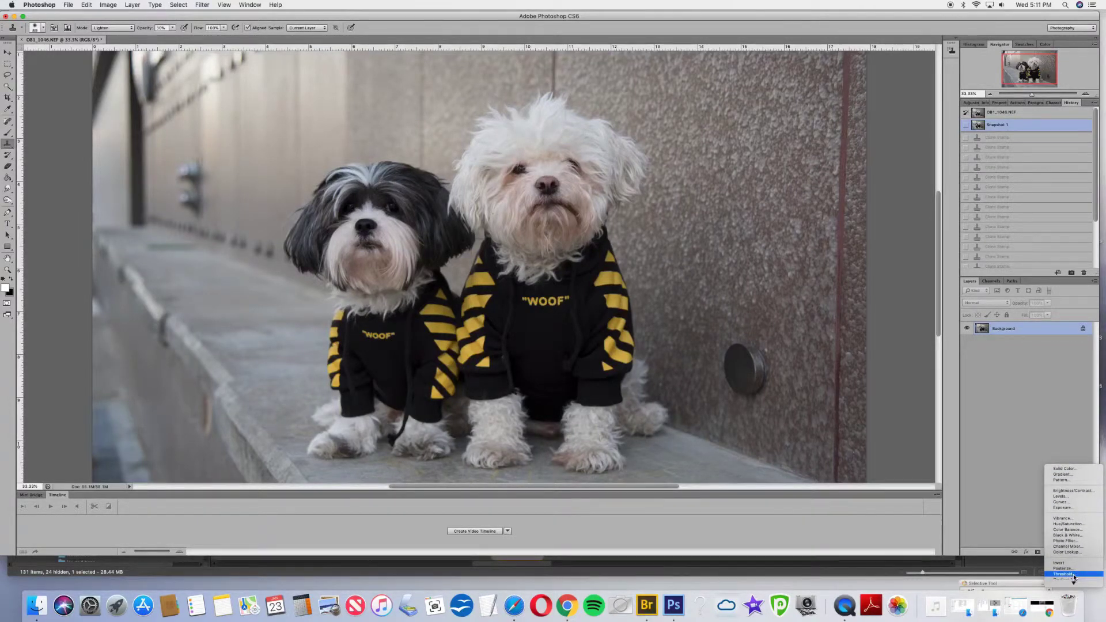
pyautogui.click(1068, 525)
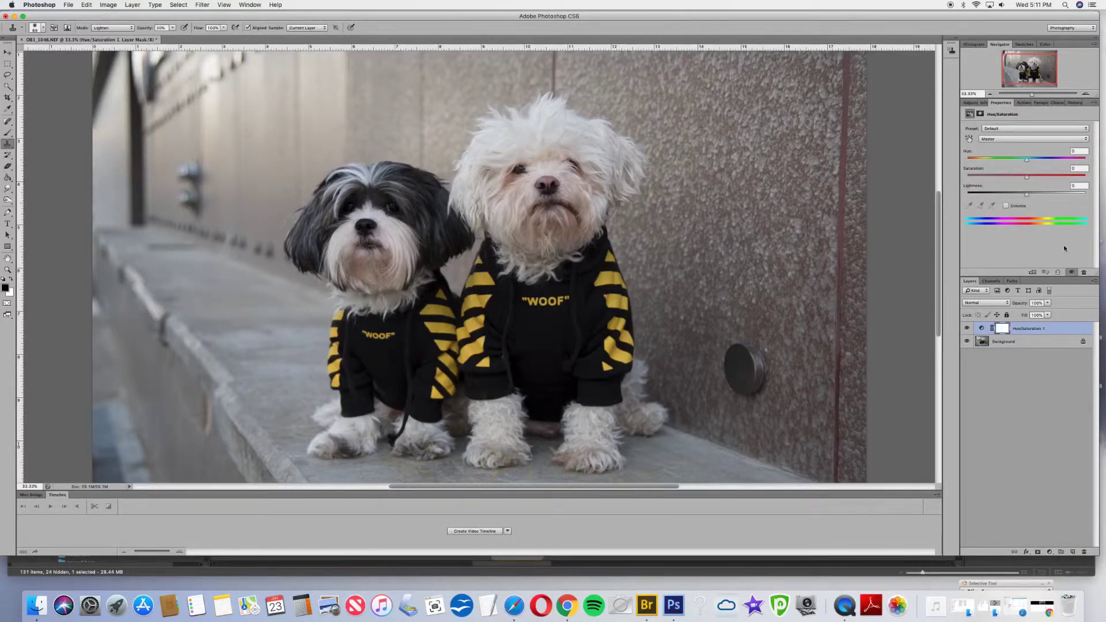
pyautogui.click(1077, 169)
pyautogui.write('-30')
pyautogui.click(1076, 186)
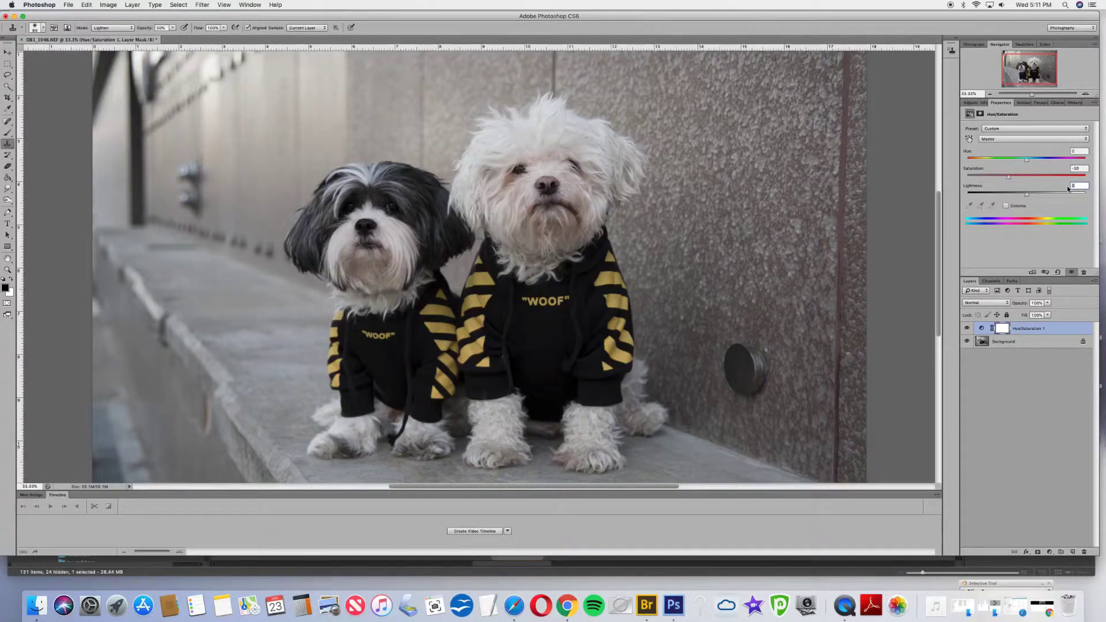
pyautogui.write('7')
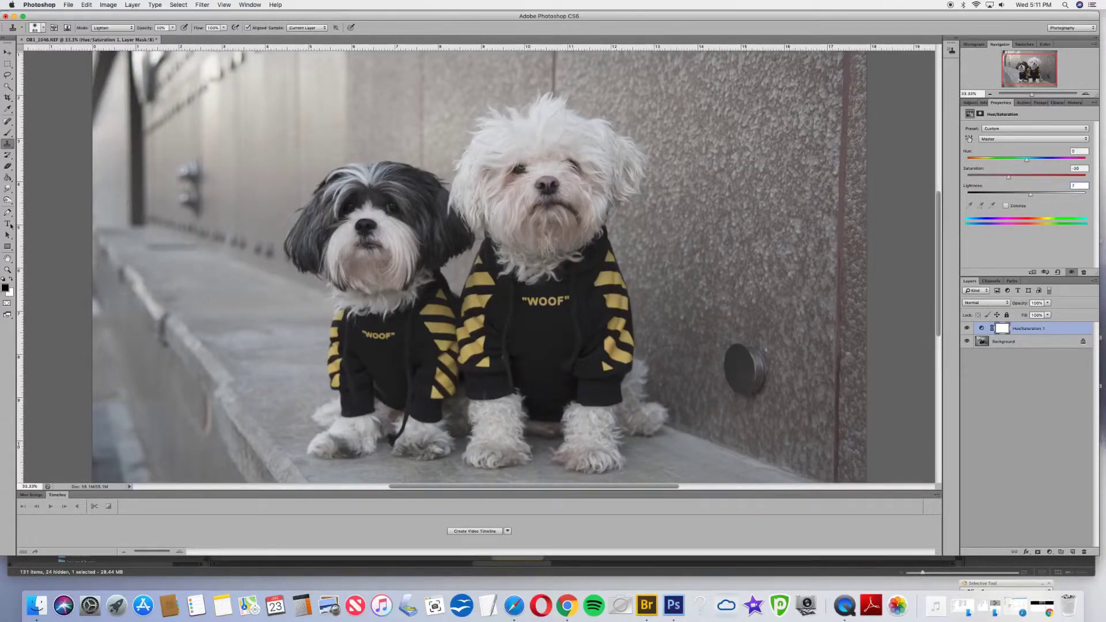
# Fill the Hue/Saturation layer's mask with black and prepare a larger white brush for painting on it.
pyautogui.click(8, 178)
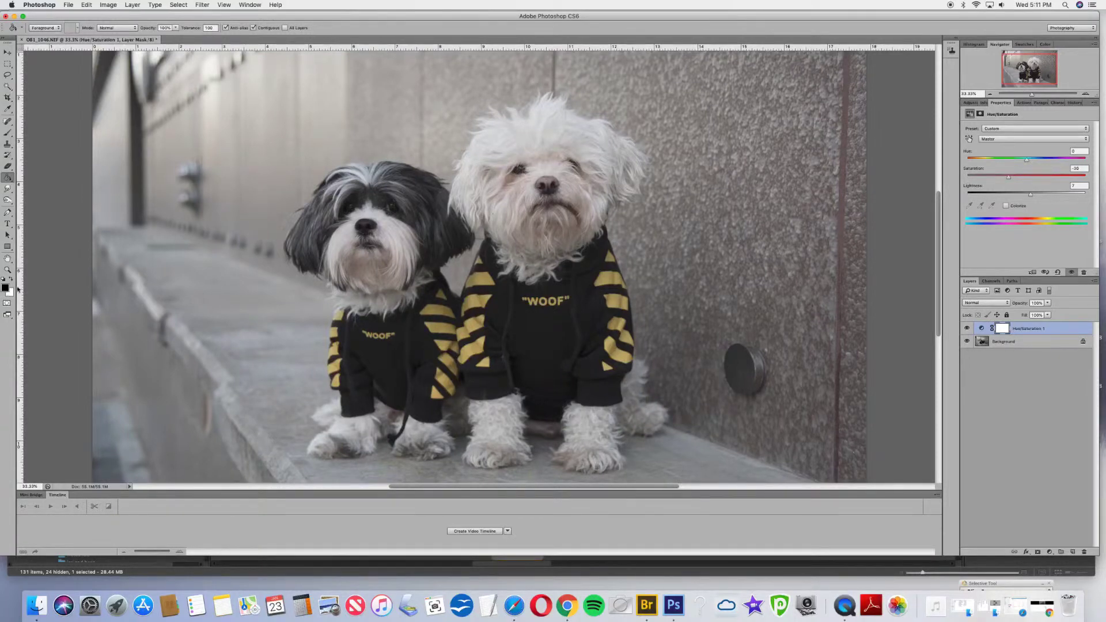
pyautogui.click(210, 231)
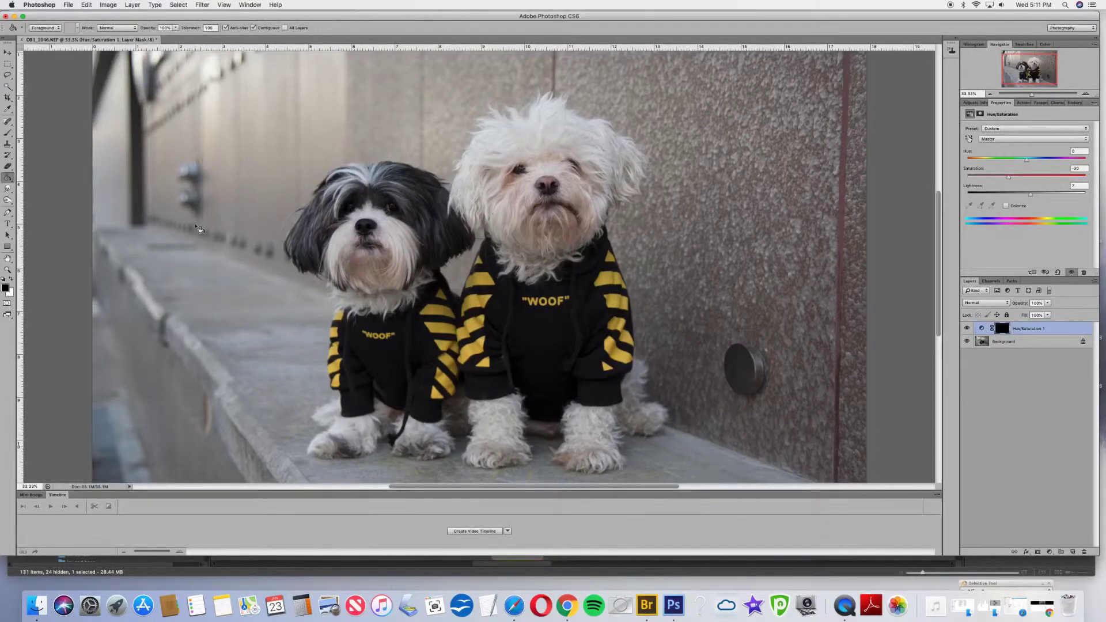
pyautogui.click(7, 134)
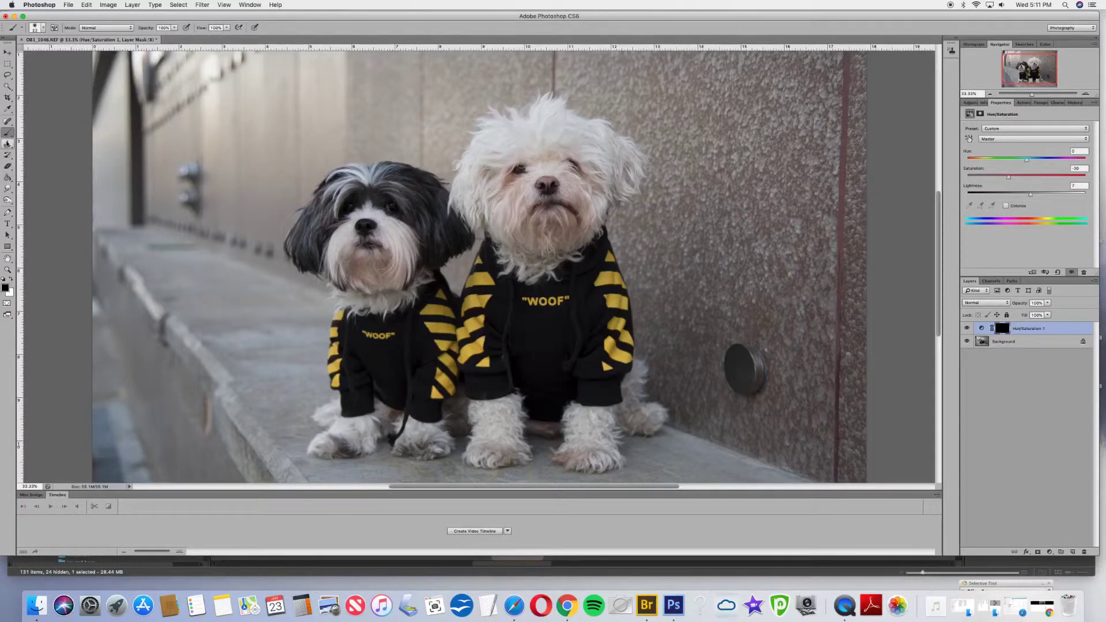
pyautogui.press('x')
pyautogui.click(43, 28)
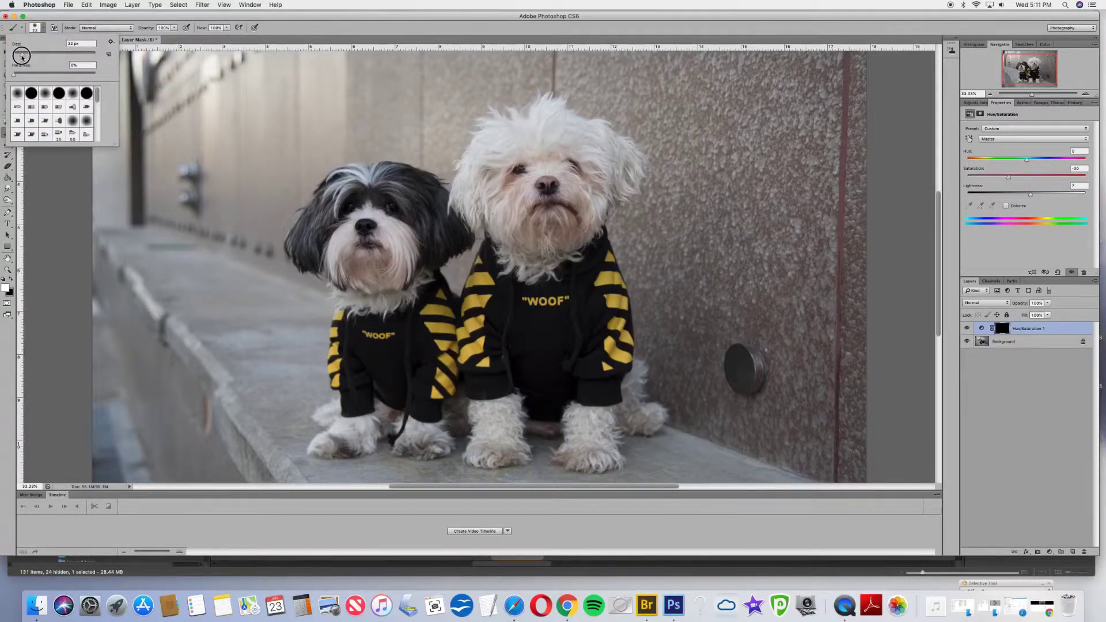
pyautogui.moveTo(22, 57); pyautogui.dragTo(35, 61)
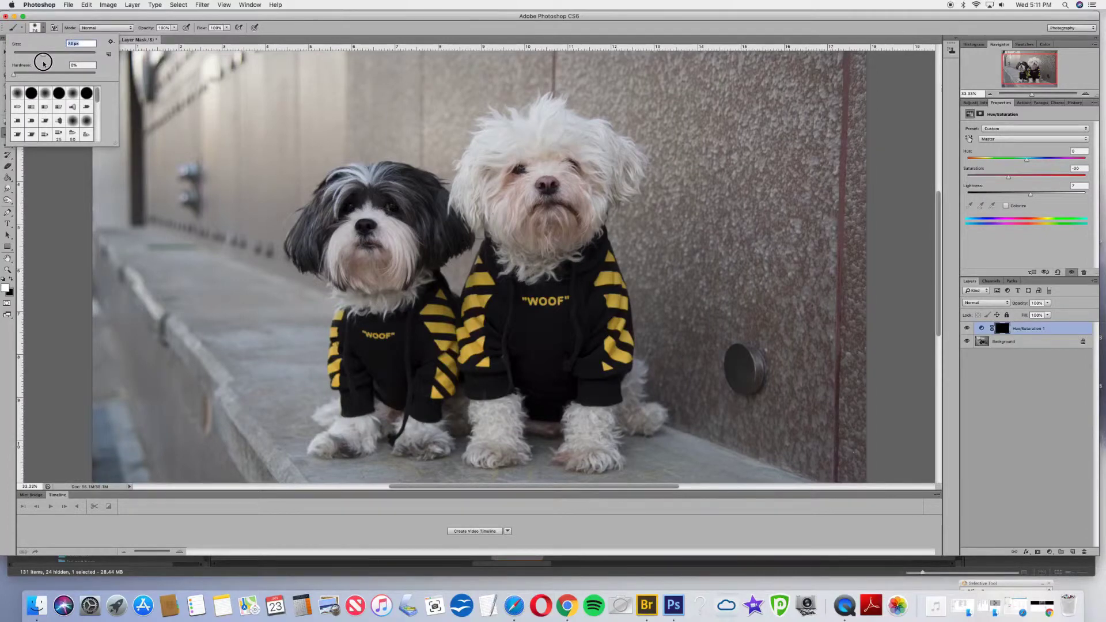
# Paint white on the mask over the reddish fur on the black-and-white dog's muzzle and chin, enlarging the brush as needed.
pyautogui.click(355, 255)
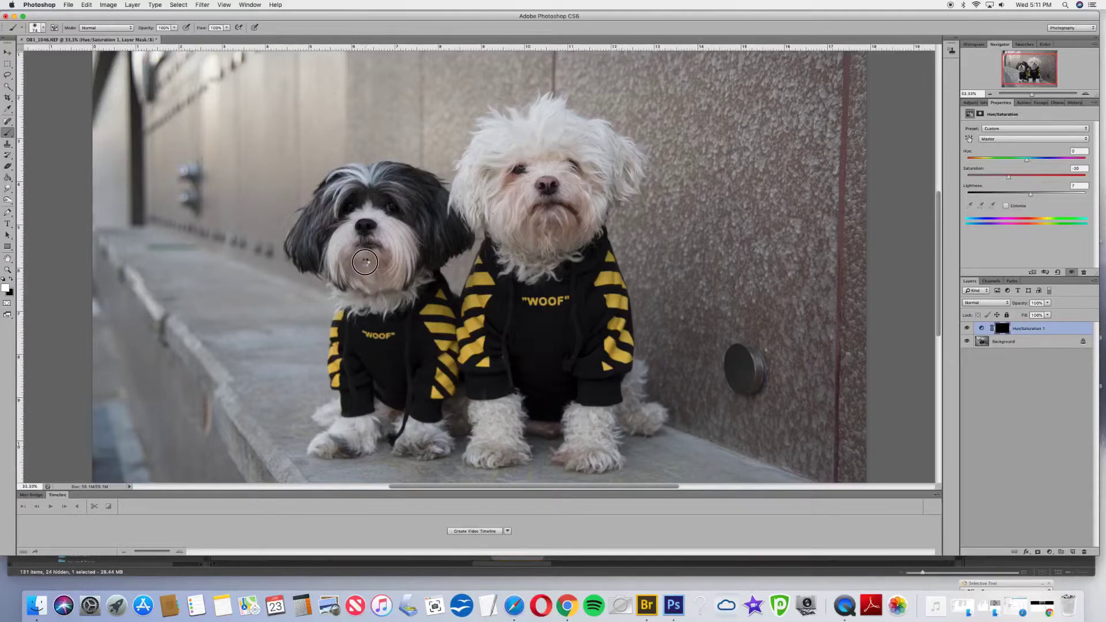
pyautogui.moveTo(365, 262)
pyautogui.mouseDown()
pyautogui.moveTo(369, 280)
pyautogui.moveTo(342, 257)
pyautogui.moveTo(342, 273)
pyautogui.moveTo(355, 257)
pyautogui.moveTo(368, 294)
pyautogui.moveTo(355, 279)
pyautogui.mouseUp()
pyautogui.press(']')
pyautogui.press(']')
pyautogui.moveTo(395, 267); pyautogui.dragTo(400, 279)
# Paint white on the mask over the stained fur around the white dog's mouth and chin, adjusting the brush size to fit.
pyautogui.press('[')
pyautogui.press('[')
pyautogui.moveTo(534, 220)
pyautogui.mouseDown()
pyautogui.moveTo(533, 244)
pyautogui.moveTo(540, 238)
pyautogui.mouseUp()
pyautogui.press(']')
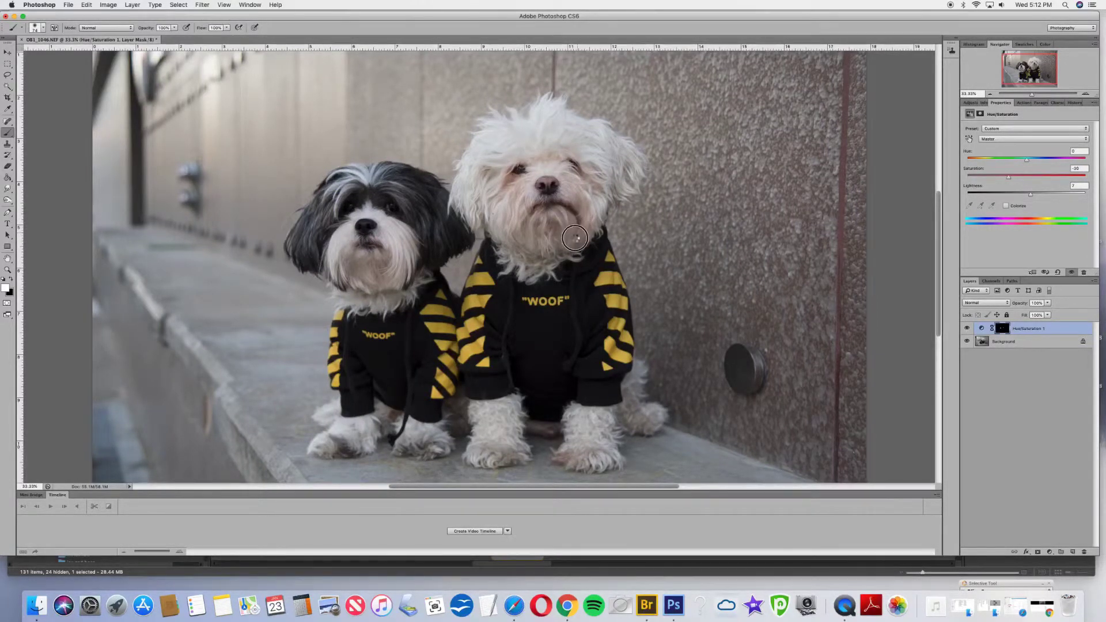
pyautogui.press('[')
pyautogui.press('[')
pyautogui.press('[')
pyautogui.moveTo(555, 227)
pyautogui.mouseDown()
pyautogui.moveTo(535, 236)
pyautogui.moveTo(586, 219)
pyautogui.mouseUp()
pyautogui.press(']')
pyautogui.press(']')
pyautogui.press(']')
pyautogui.press(']')
pyautogui.press(']')
pyautogui.press(']')
# Add a second Hue/Saturation adjustment layer with saturation -15 and lightness 5.
pyautogui.click(1049, 553)
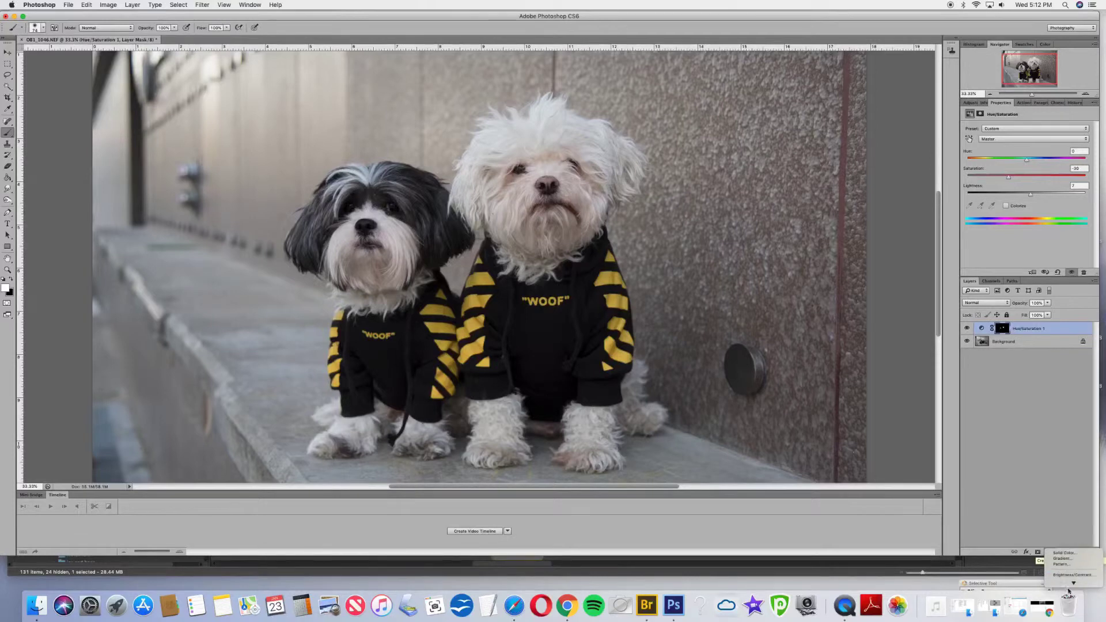
pyautogui.scroll(-5, 1068, 585)
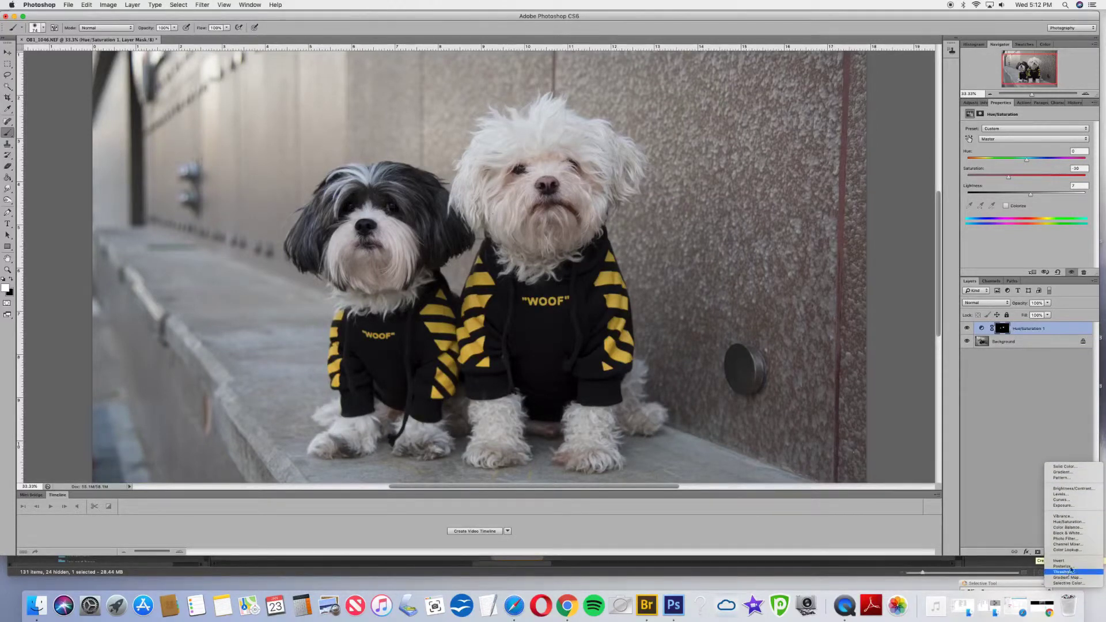
pyautogui.click(1071, 522)
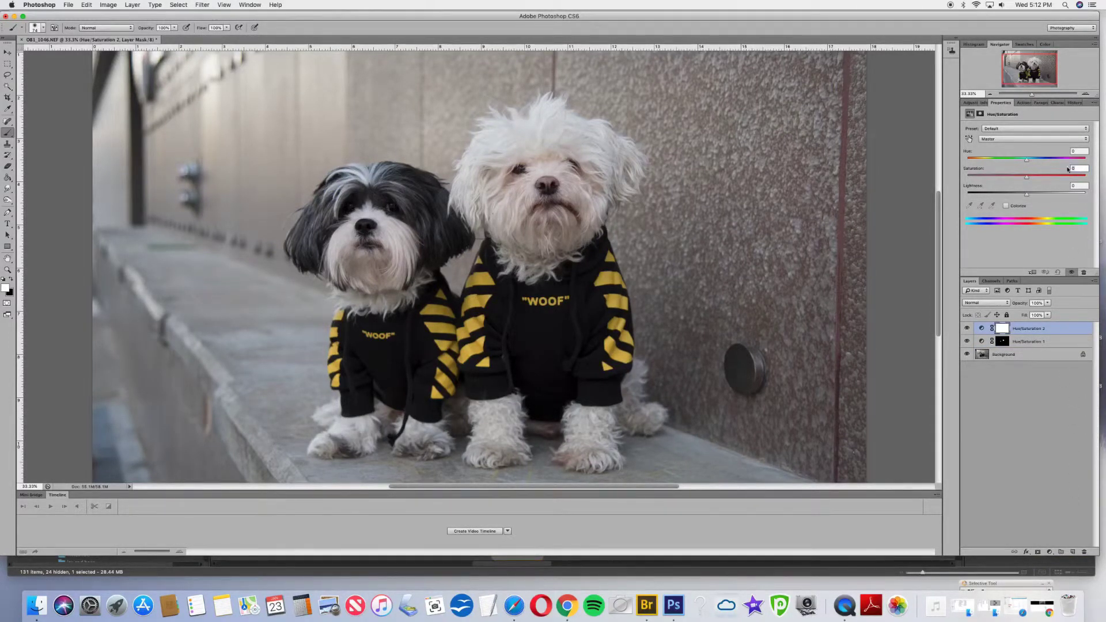
pyautogui.write('5')
pyautogui.click(1071, 186)
pyautogui.write('5')
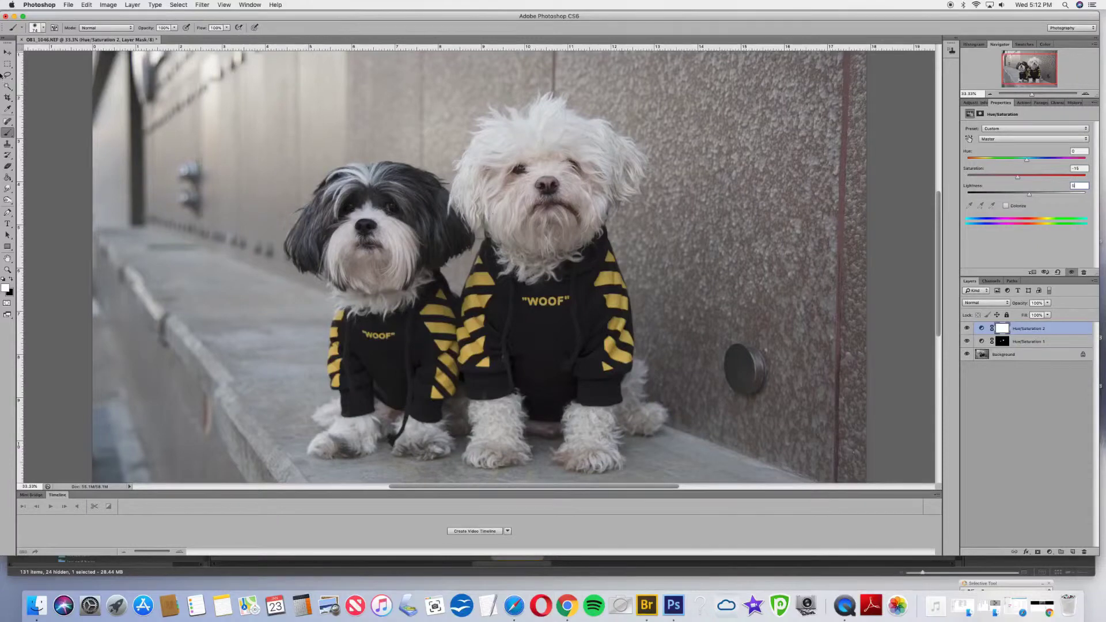
# Fill the second Hue/Saturation layer's mask with black, and paint white over the black-and-white dog's chin.
pyautogui.click(9, 178)
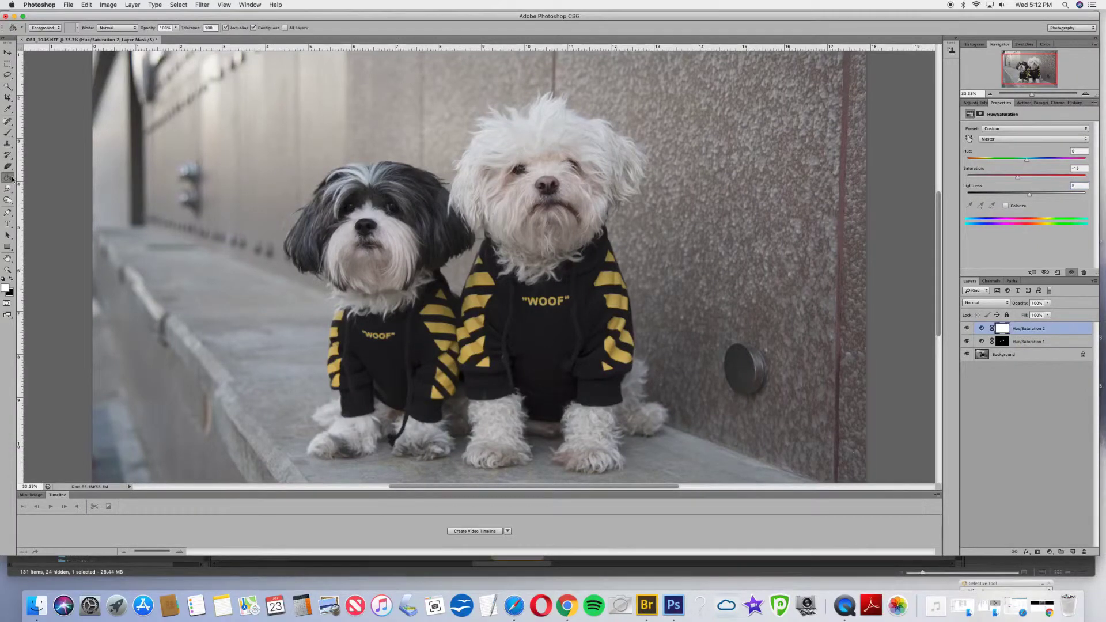
pyautogui.click(13, 279)
pyautogui.click(229, 265)
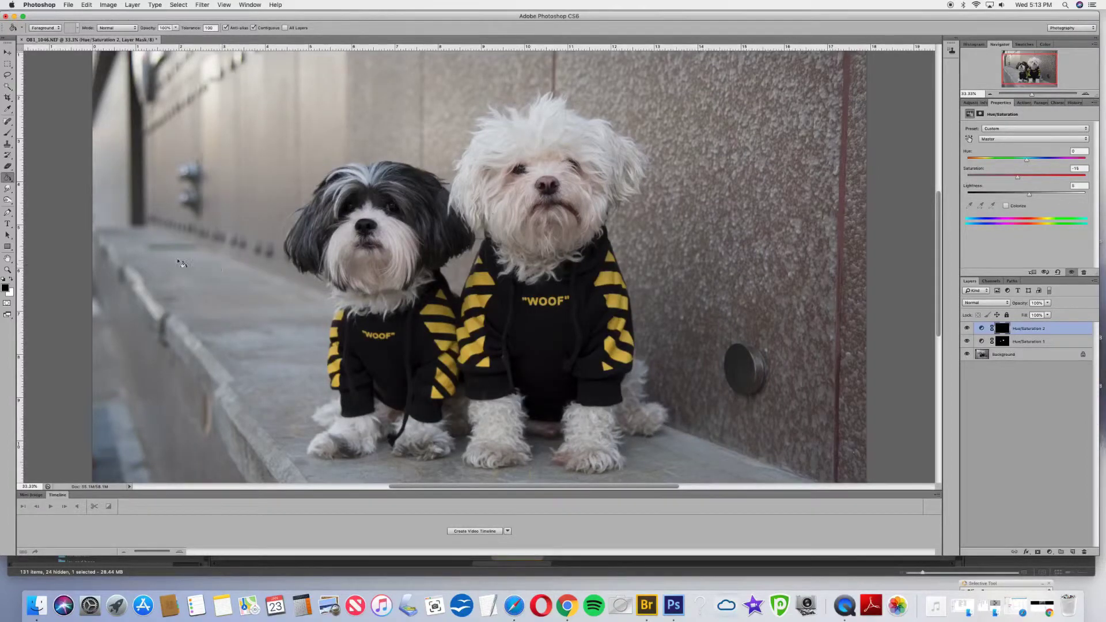
pyautogui.click(12, 279)
pyautogui.click(10, 134)
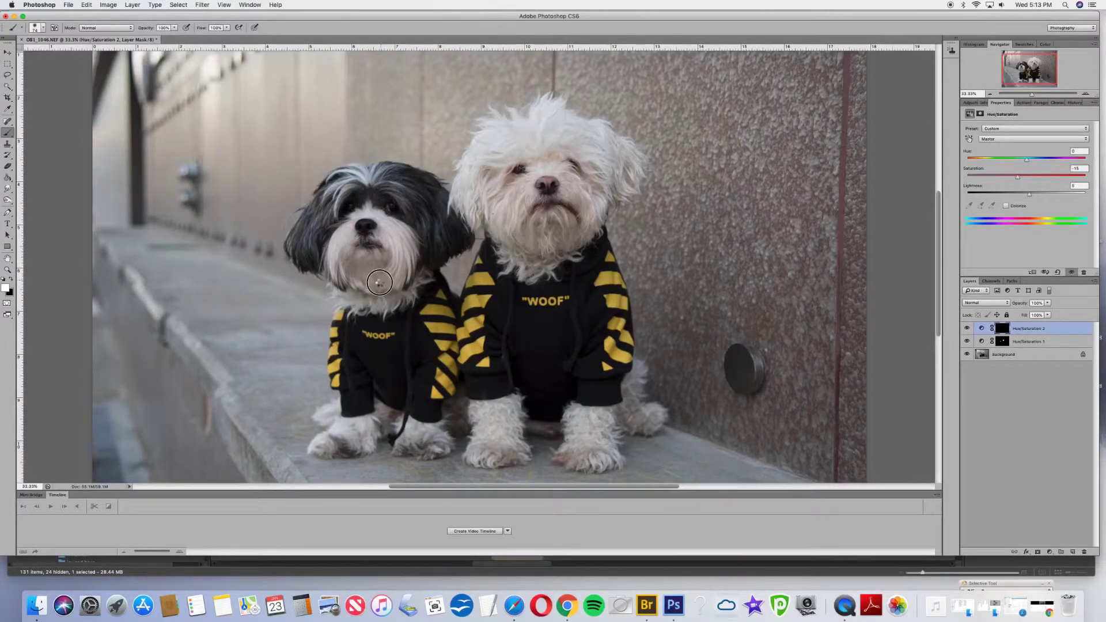
pyautogui.moveTo(349, 266); pyautogui.dragTo(356, 287)
# Lasso the white dog's fully visible eye on the Background layer and feather the selection by 15 pixels.
pyautogui.click(1015, 357)
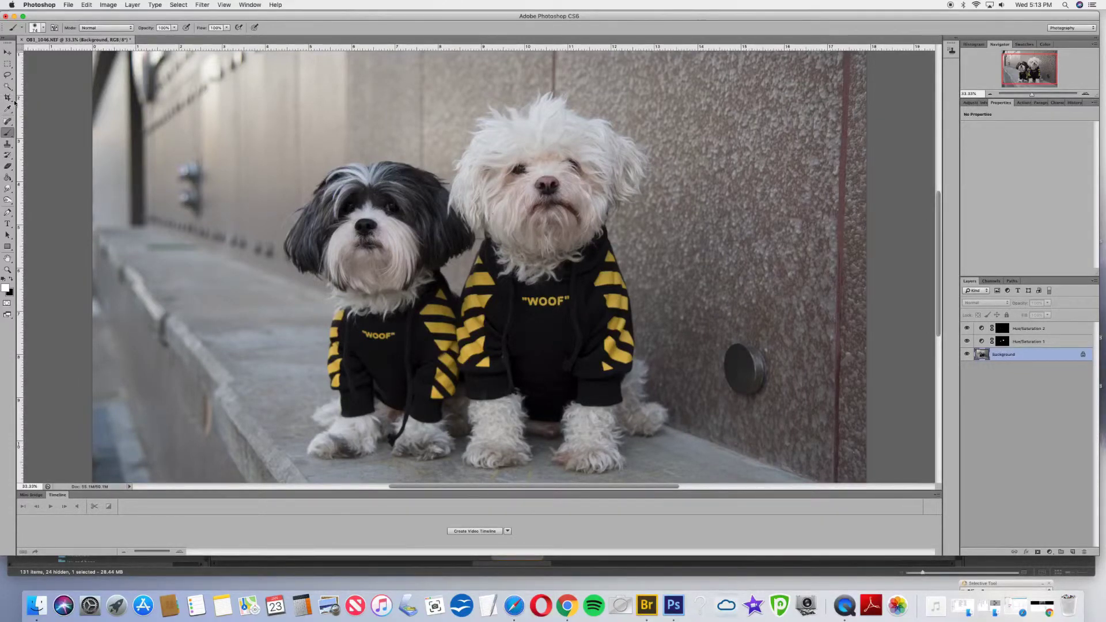
pyautogui.click(7, 75)
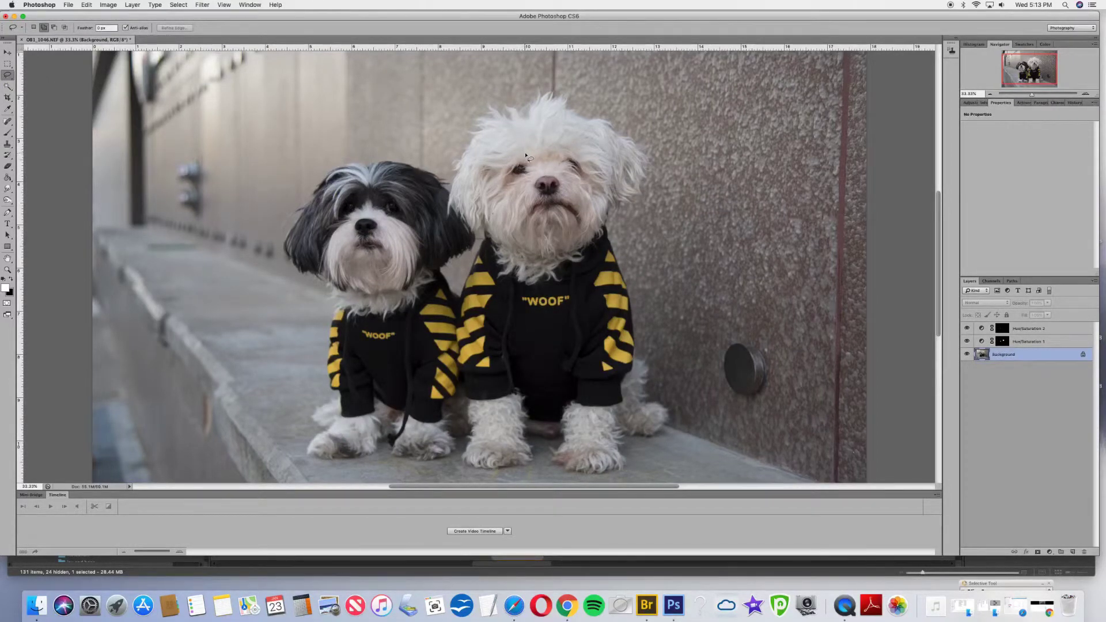
pyautogui.moveTo(524, 154)
pyautogui.mouseDown()
pyautogui.moveTo(496, 169)
pyautogui.moveTo(511, 183)
pyautogui.moveTo(532, 172)
pyautogui.moveTo(524, 153)
pyautogui.mouseUp()
pyautogui.click(179, 5)
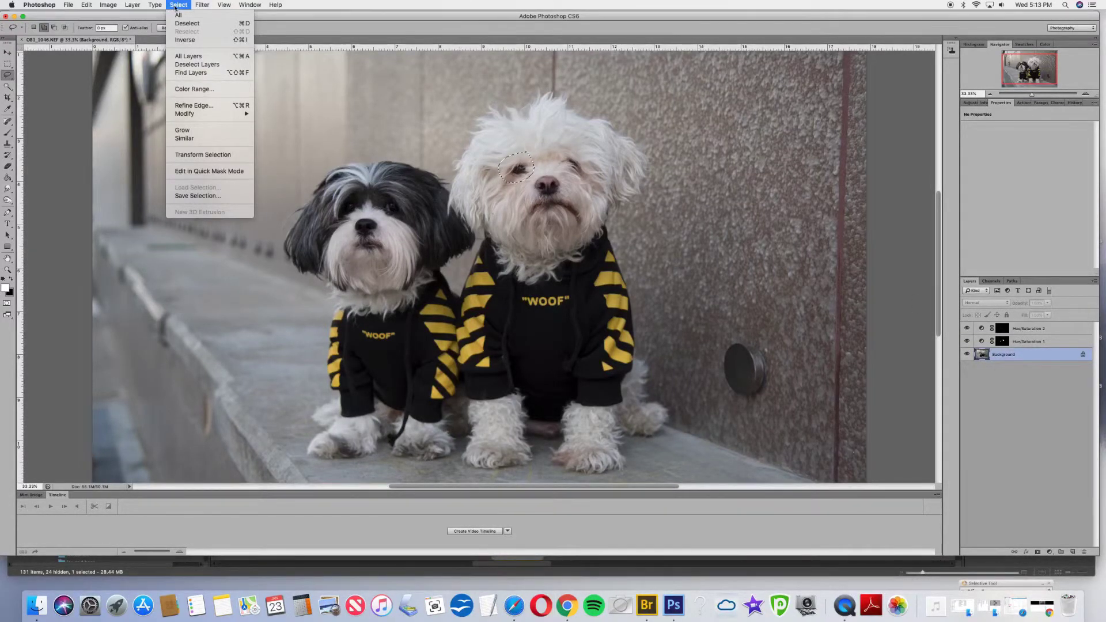
pyautogui.moveTo(202, 114)
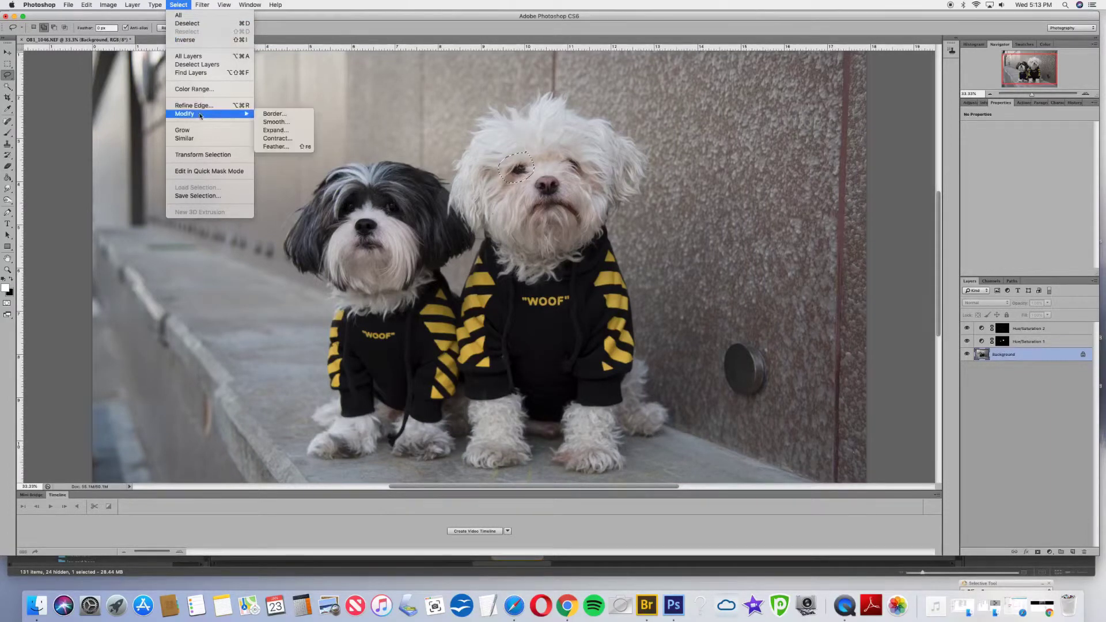
pyautogui.click(274, 147)
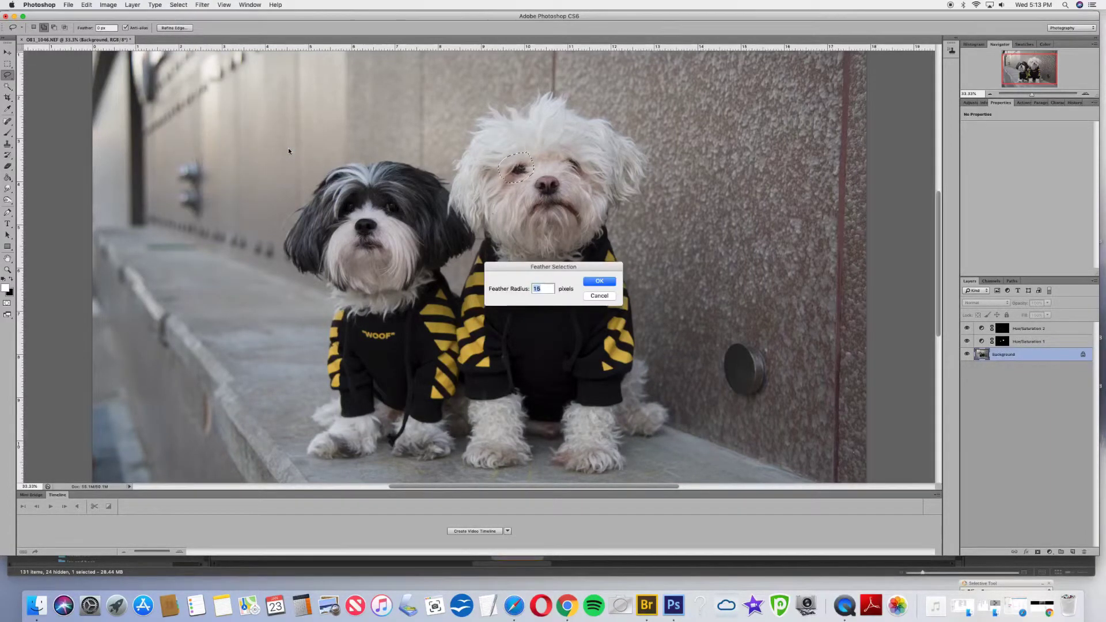
pyautogui.click(605, 284)
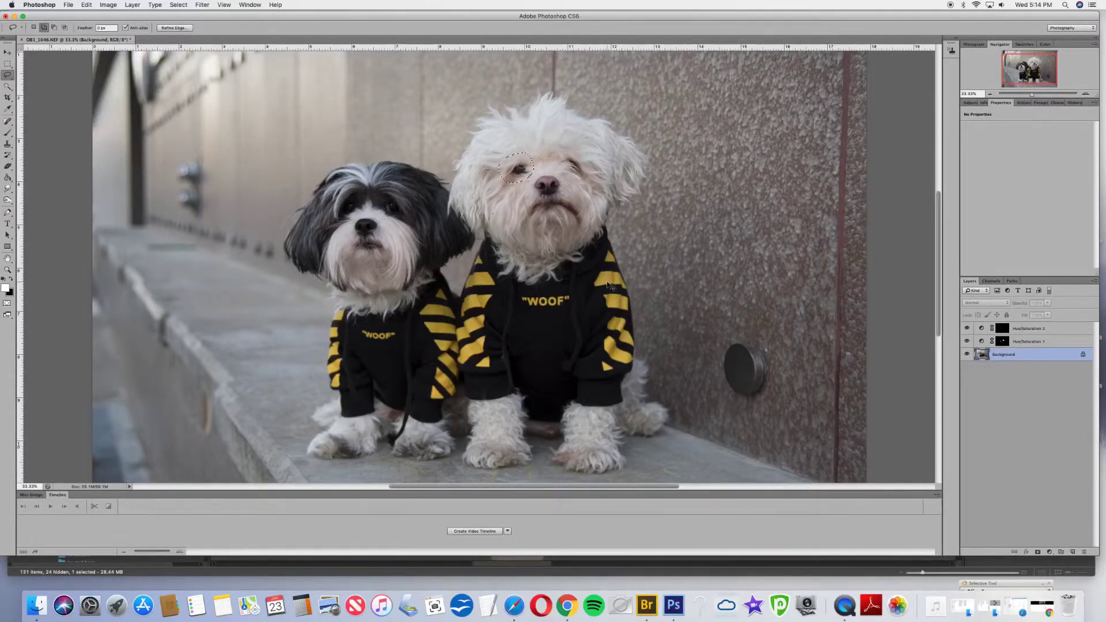
# Copy the selected eye to a new layer, flip it horizontally and move it over the white dog's other eye.
pyautogui.press('super+c')
pyautogui.press('super+v')
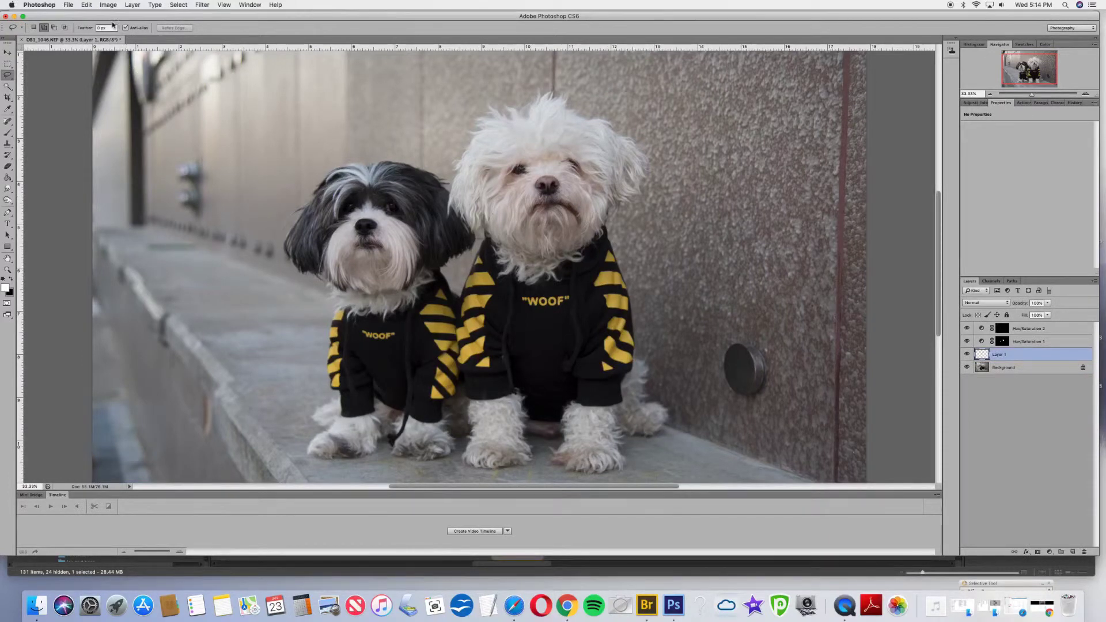
pyautogui.click(88, 5)
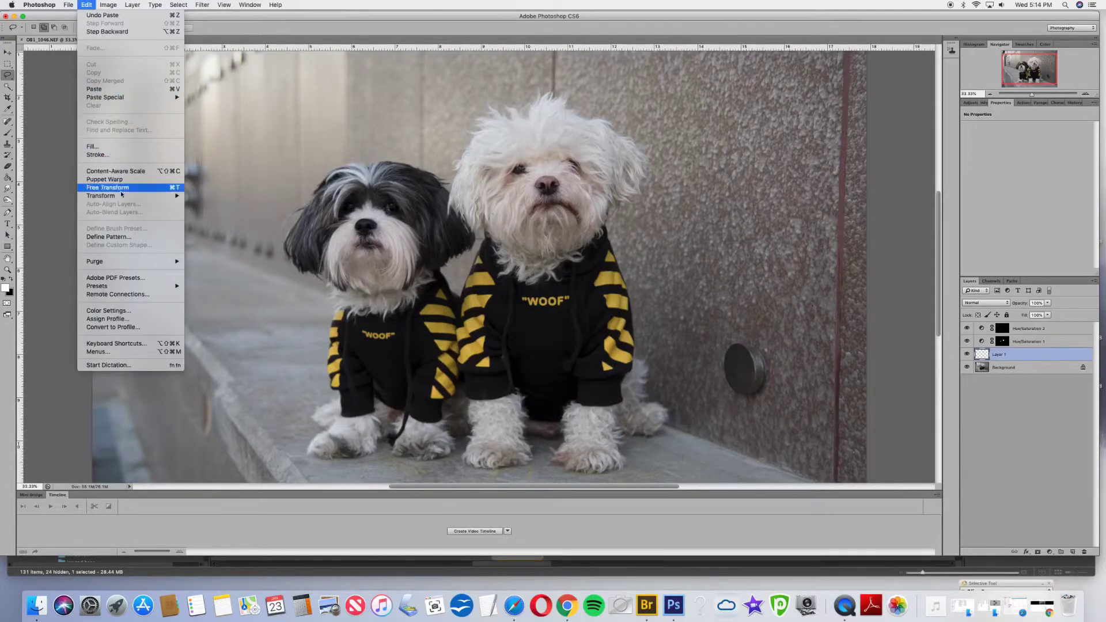
pyautogui.moveTo(122, 198)
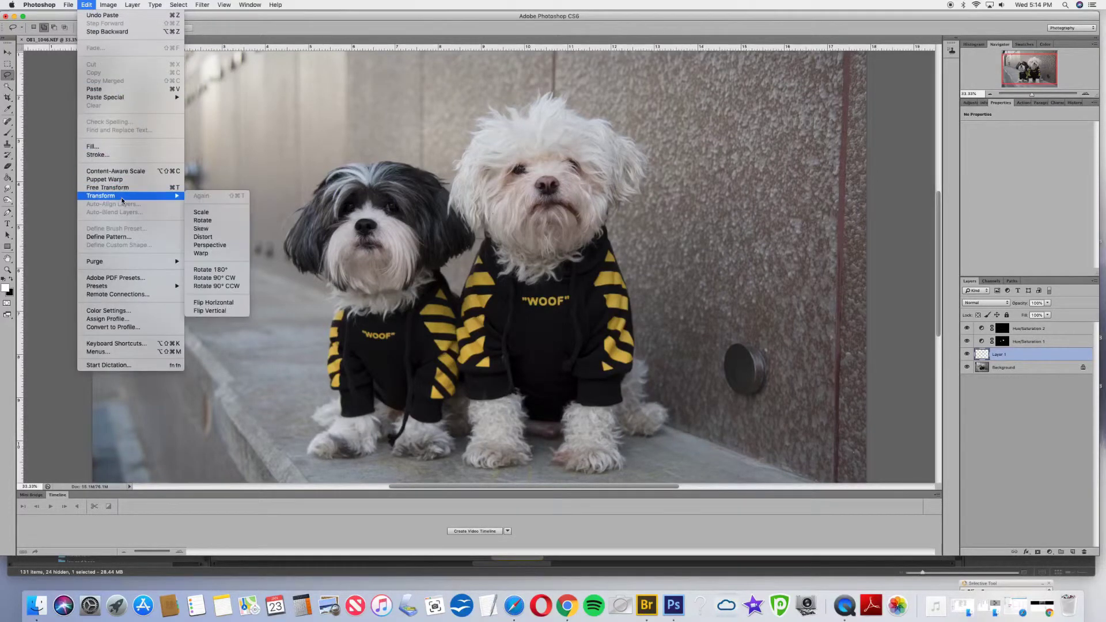
pyautogui.click(225, 303)
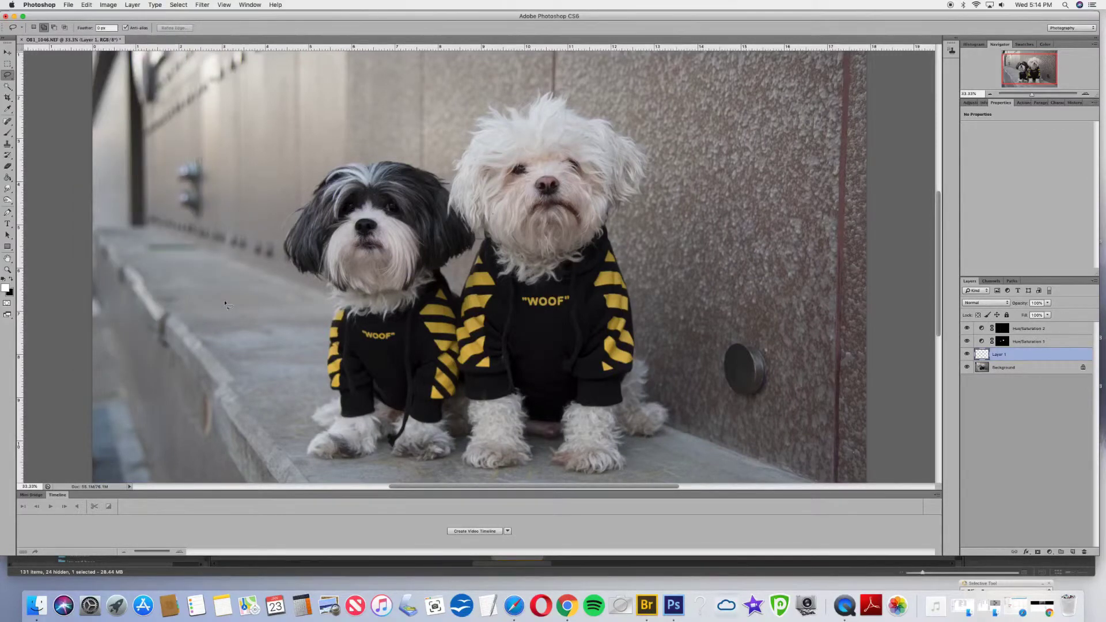
pyautogui.press('v')
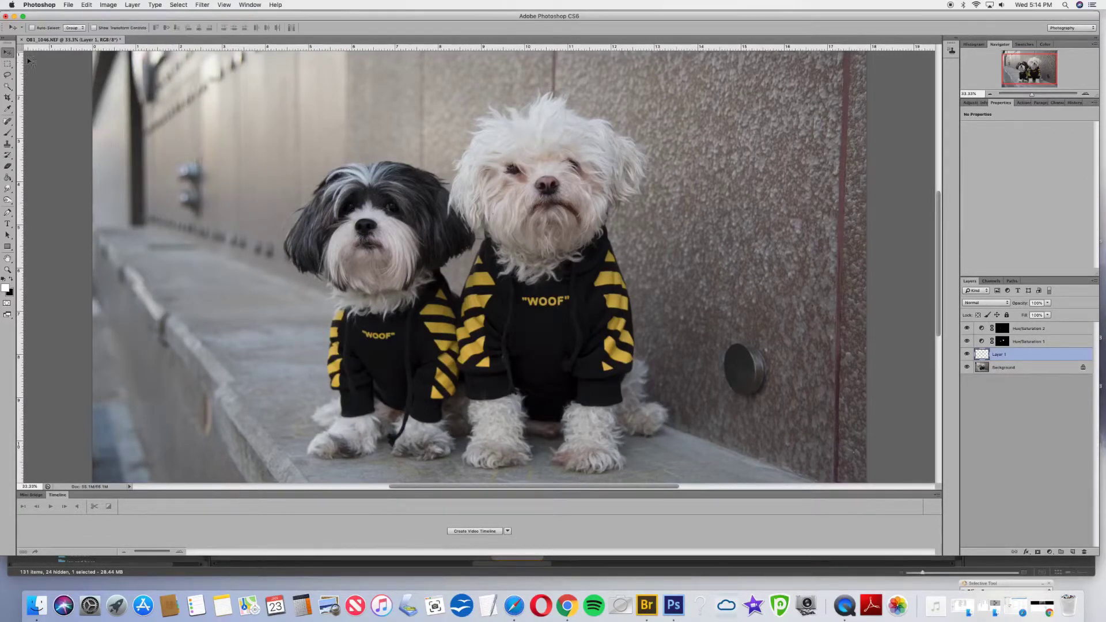
pyautogui.moveTo(517, 171); pyautogui.dragTo(575, 172)
# Lower the pasted eye layer's opacity to 50% to align it over the original eye, and restore it to 100%.
pyautogui.doubleClick(1036, 303)
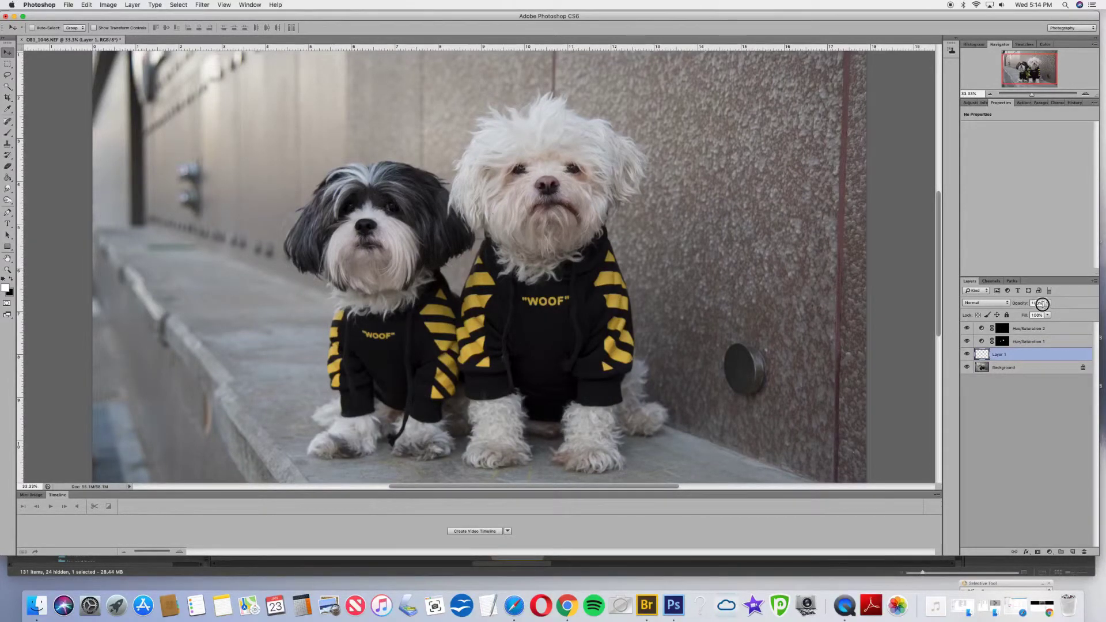
pyautogui.write('50')
pyautogui.moveTo(585, 178)
pyautogui.mouseDown()
pyautogui.moveTo(582, 164)
pyautogui.moveTo(578, 174)
pyautogui.mouseUp()
pyautogui.click(1035, 303)
pyautogui.write('100')
pyautogui.press('Return')
# Add a layer mask that reveals the whole pasted eye layer.
pyautogui.click(109, 5)
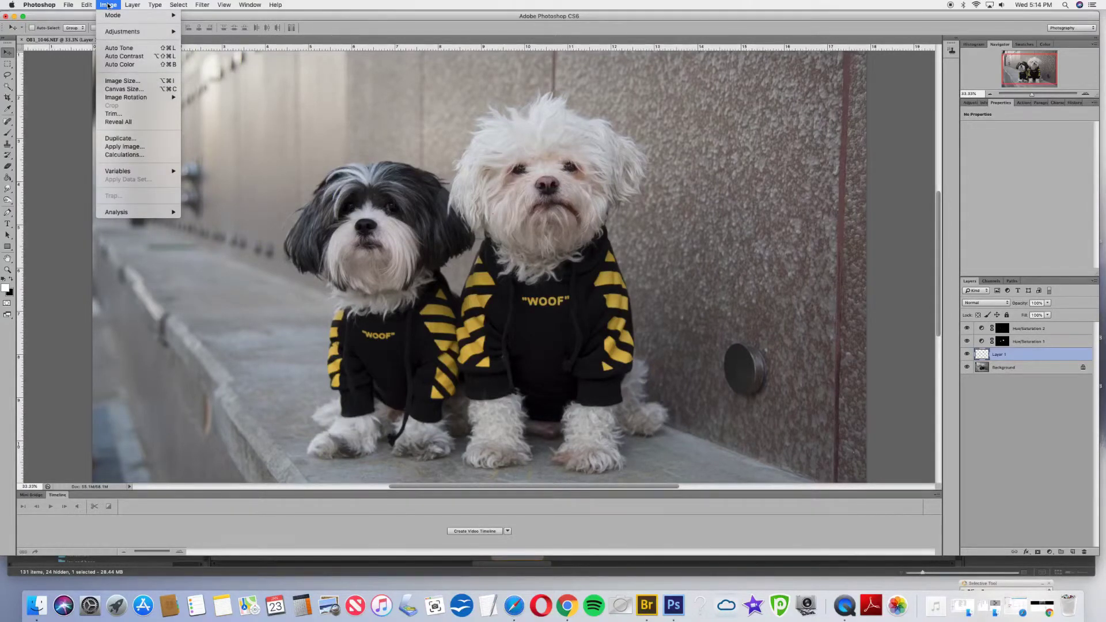
pyautogui.moveTo(128, 6)
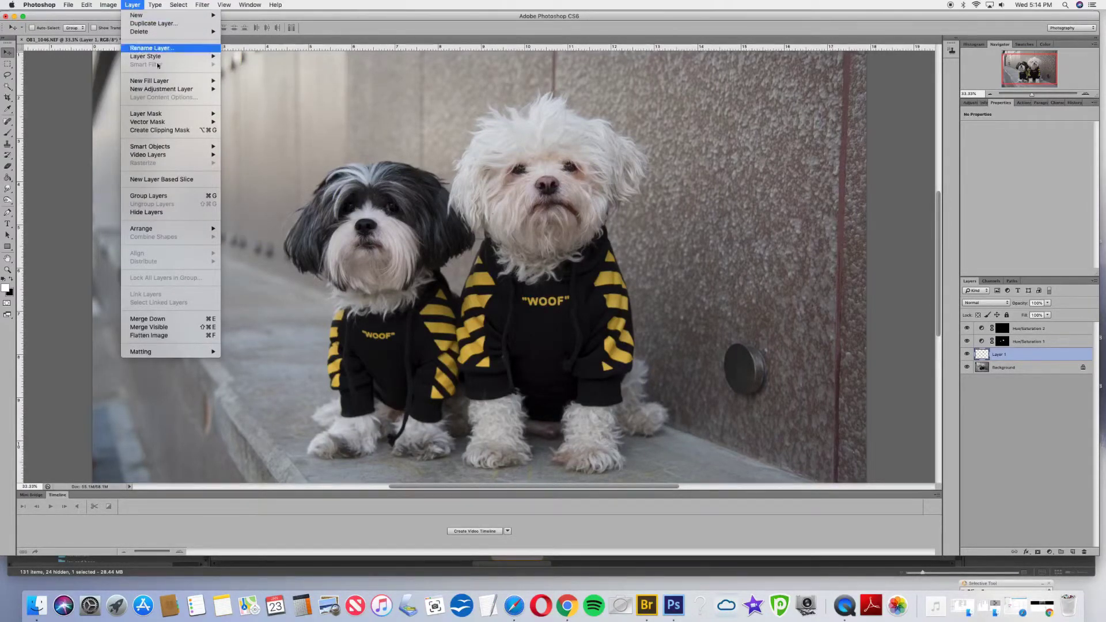
pyautogui.moveTo(160, 89)
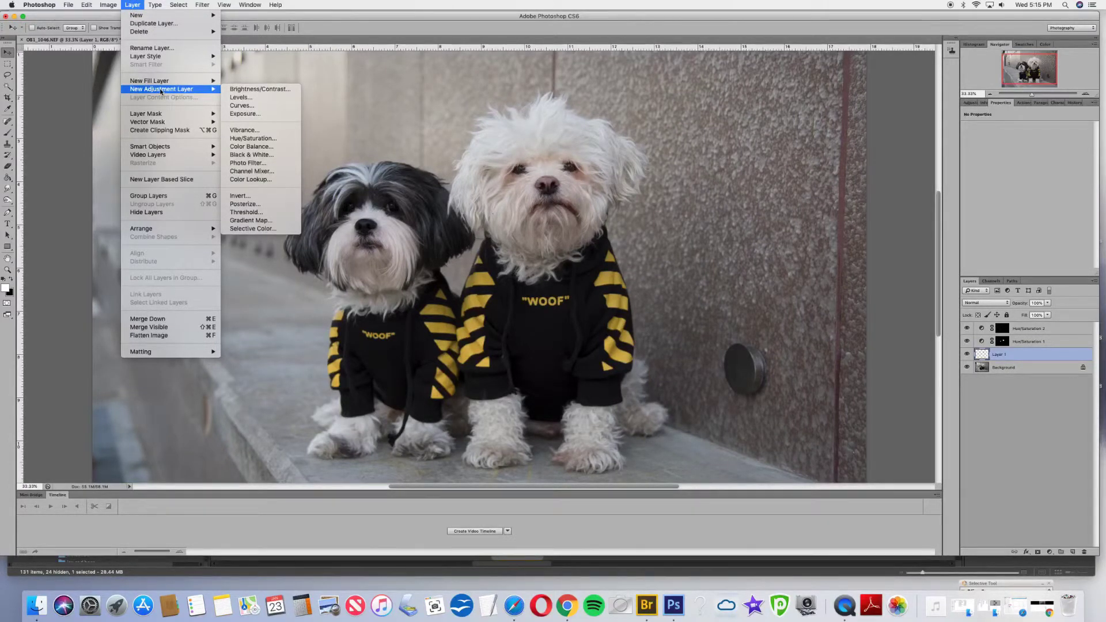
pyautogui.moveTo(167, 114)
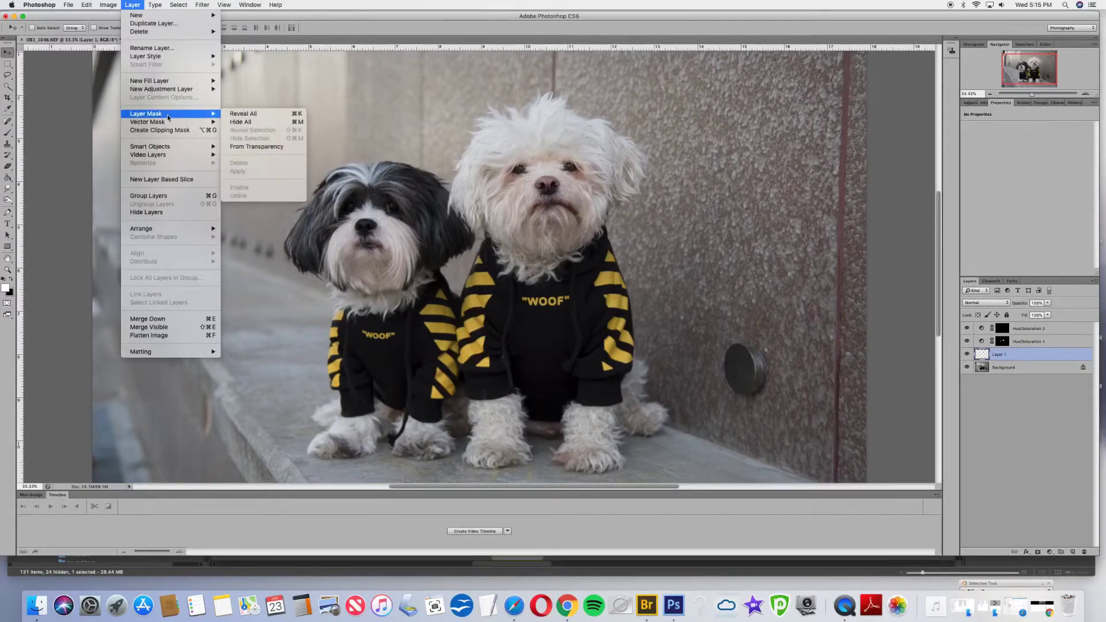
pyautogui.click(237, 114)
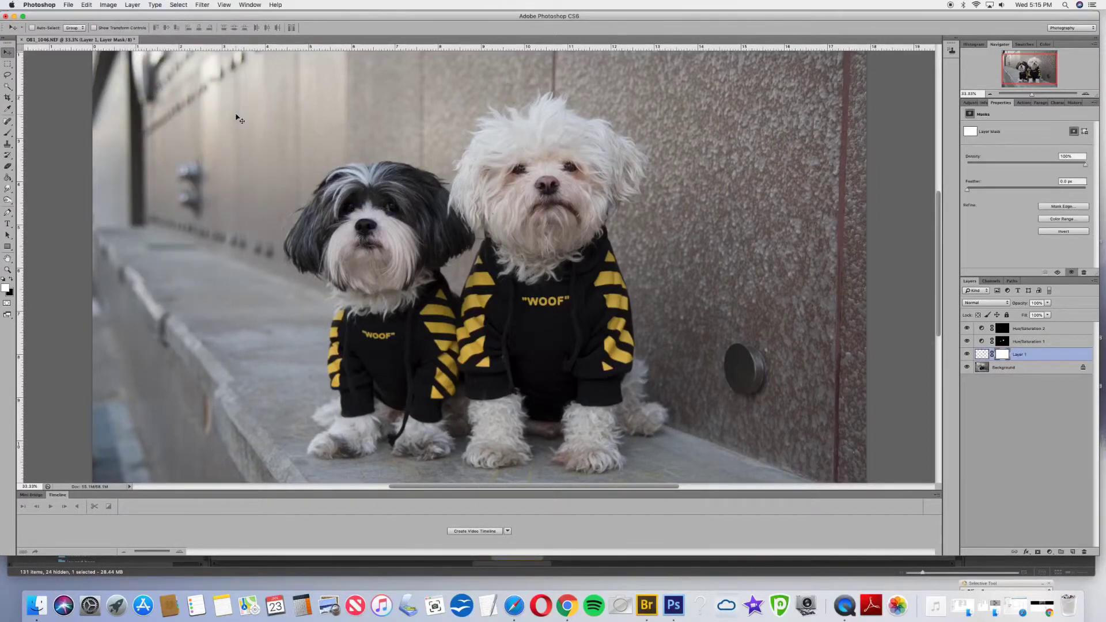
# Paint black on the eye layer's mask with an enlarged brush to blend the area around the pasted eye.
pyautogui.click(11, 279)
pyautogui.click(7, 133)
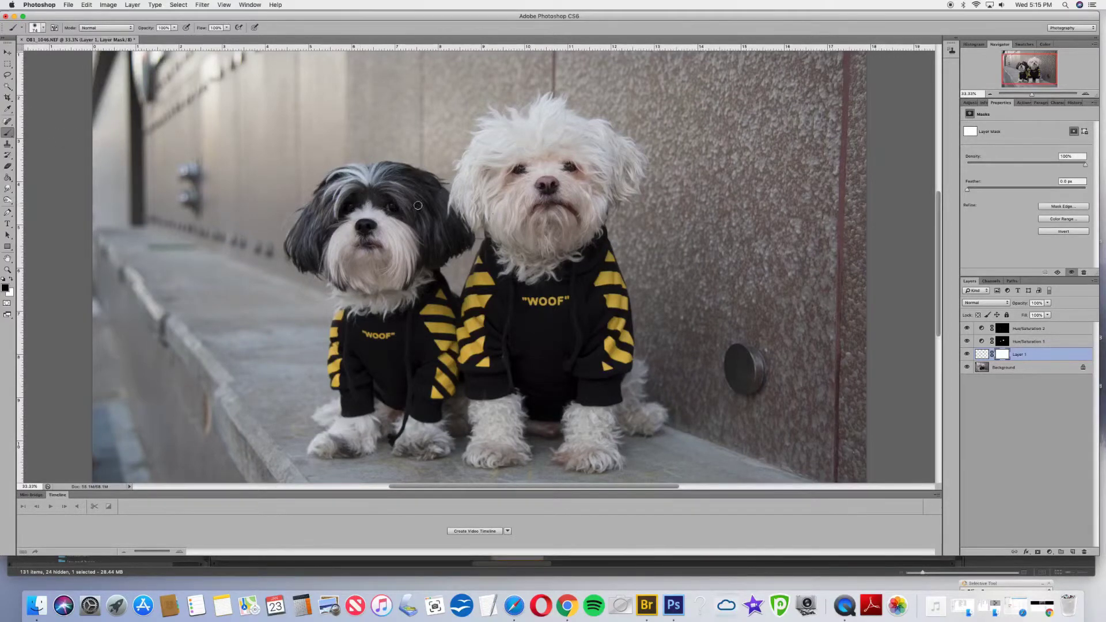
pyautogui.press(']')
pyautogui.press(']')
pyautogui.press(']')
pyautogui.press(']')
pyautogui.press(']')
pyautogui.press(']')
pyautogui.moveTo(597, 178); pyautogui.dragTo(585, 171)
# Toggle the pasted eye layer's visibility to compare the white dog's face with and without the replacement eye.
pyautogui.click(967, 355)
pyautogui.click(967, 355)
pyautogui.click(967, 354)
pyautogui.click(967, 354)
pyautogui.press('super+minus')
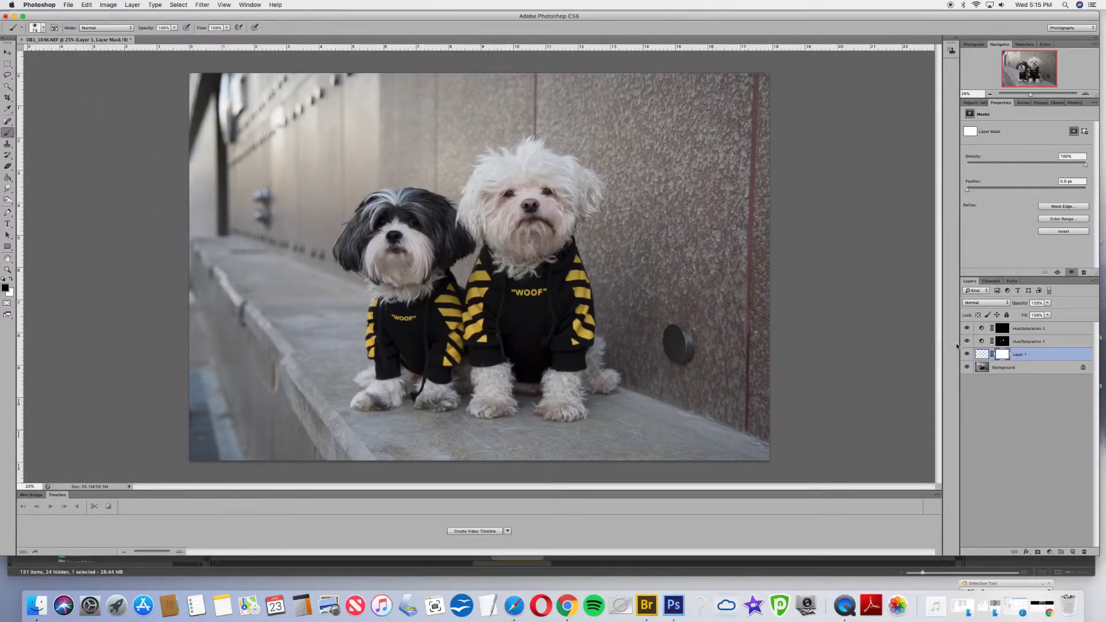
# Flatten all layers into a single Background layer and save the photo as a separate JPEG file.
pyautogui.press('super+shift+alt+e')
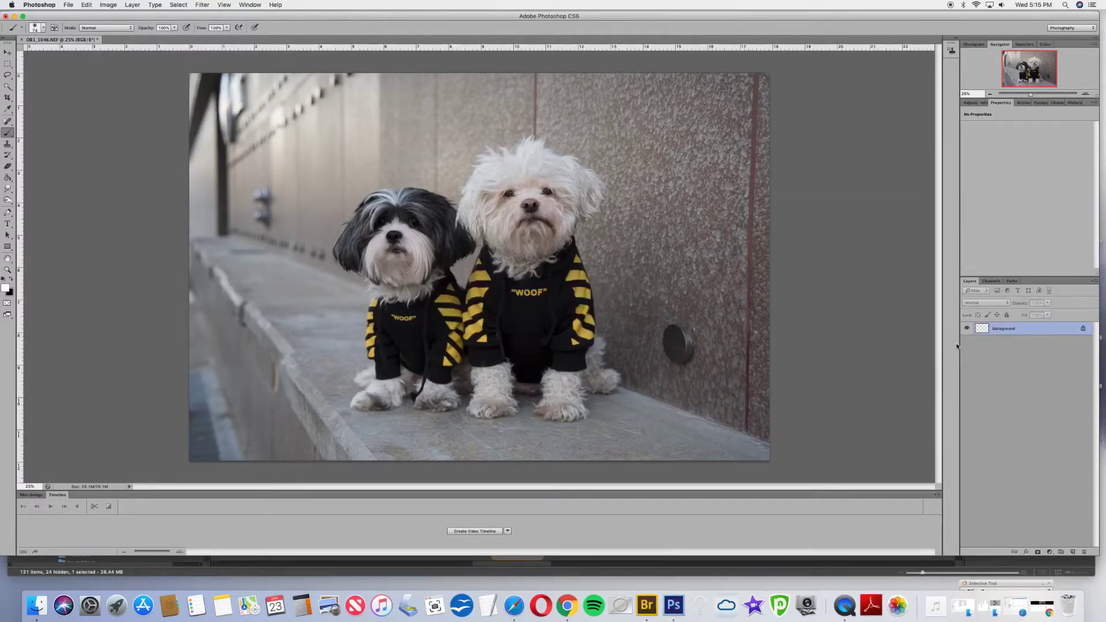
pyautogui.press('super+shift+s')
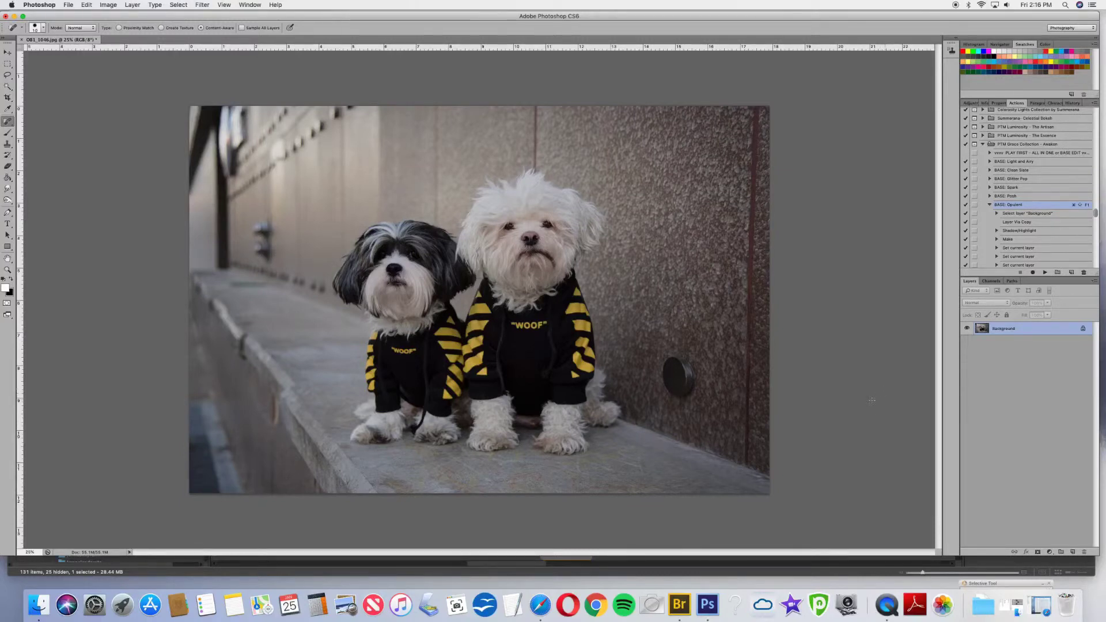
# Run the BASE: Opulent action on the photo and set the PTM Opulent group's opacity to 60%.
pyautogui.click(1045, 273)
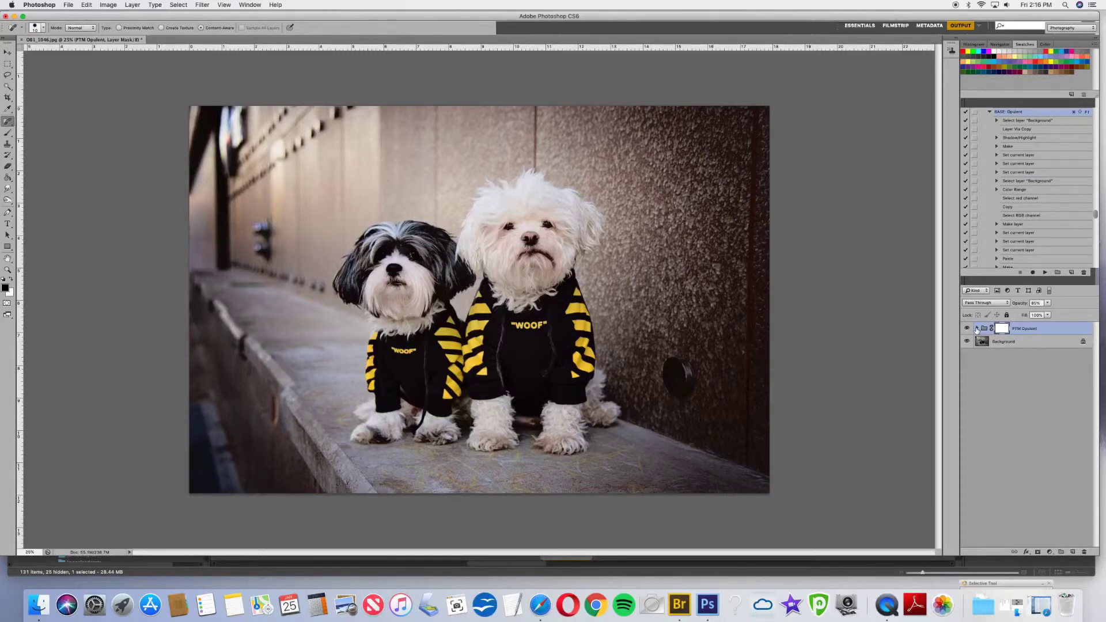
pyautogui.click(1040, 302)
pyautogui.write('30')
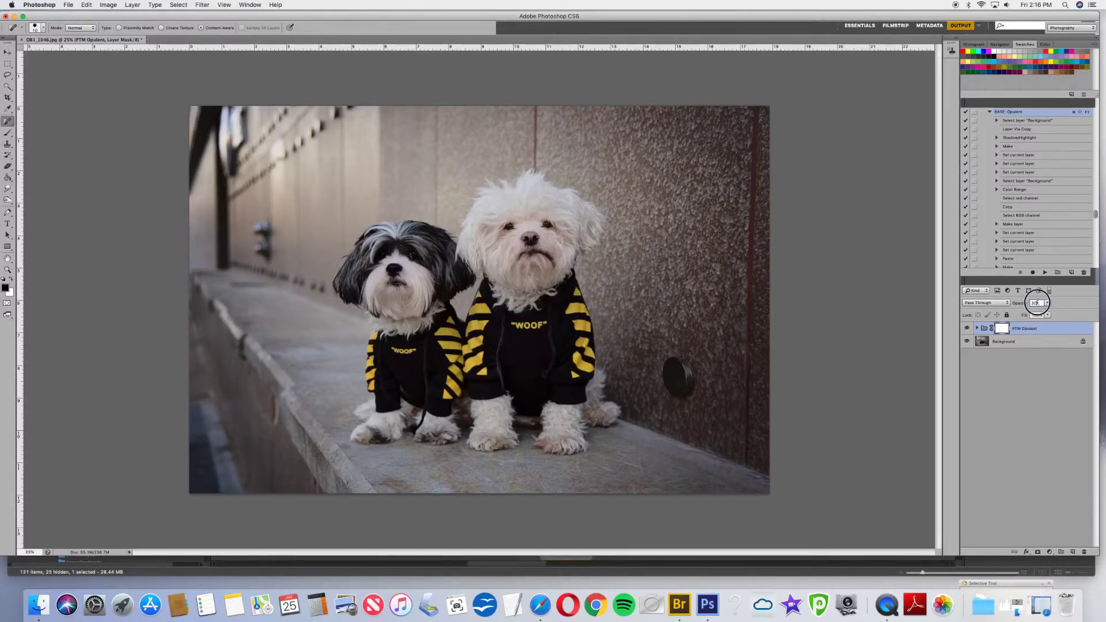
pyautogui.moveTo(1026, 301); pyautogui.dragTo(1037, 302)
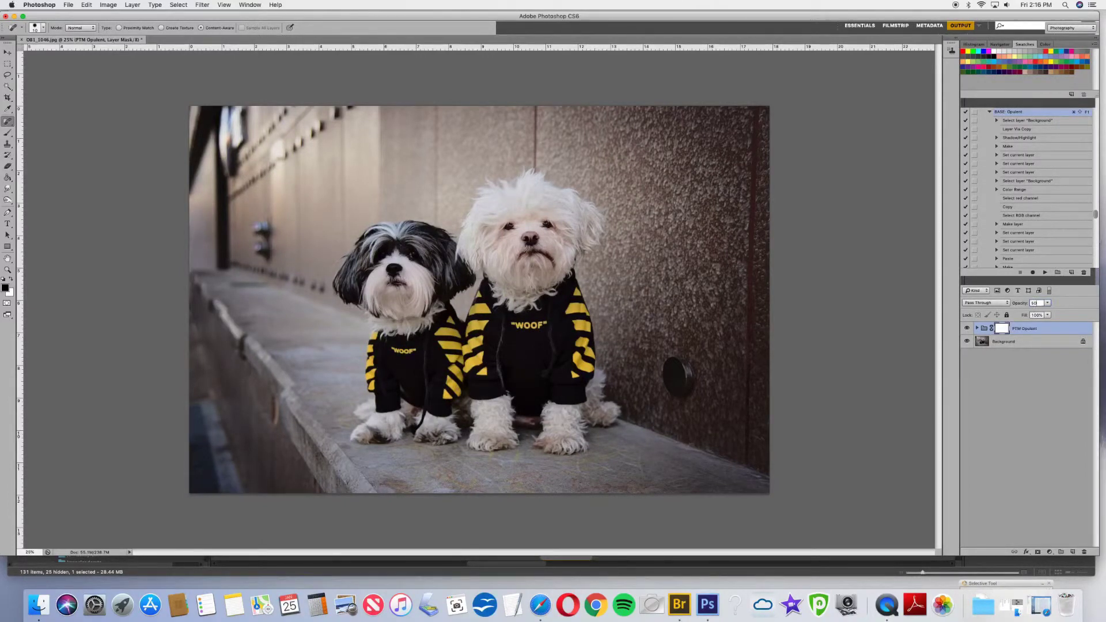
pyautogui.press('Return')
# Expand the PTM Opulent group and toggle its Brighten Shadows, Spotlight and Edge, Warmth, Intensity and Depth layers to examine their effects.
pyautogui.click(977, 328)
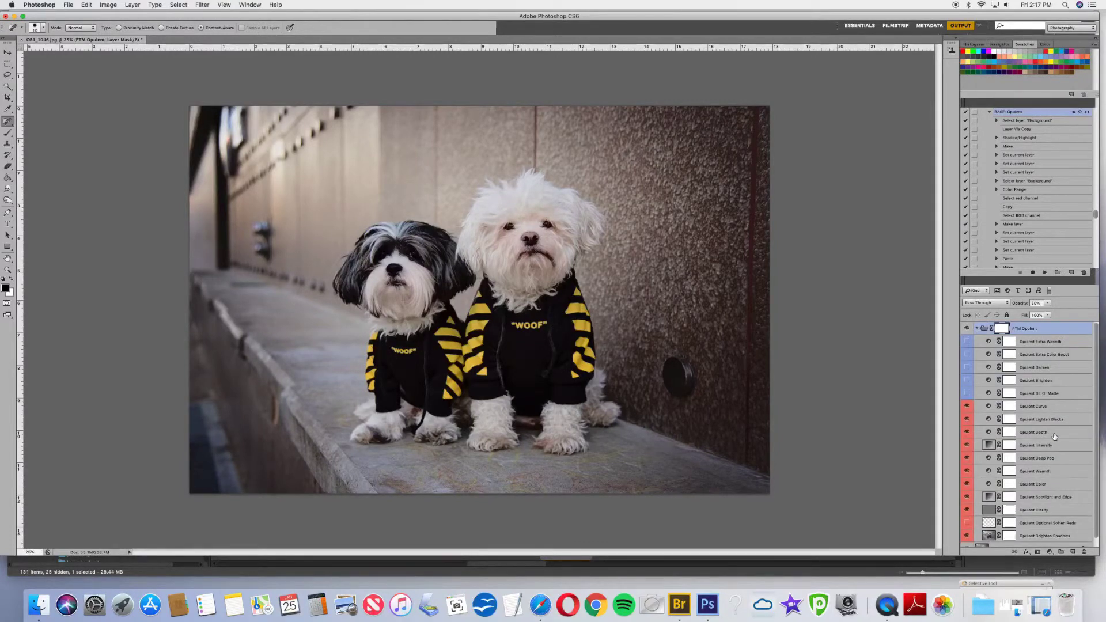
pyautogui.scroll(-1, 1047, 519)
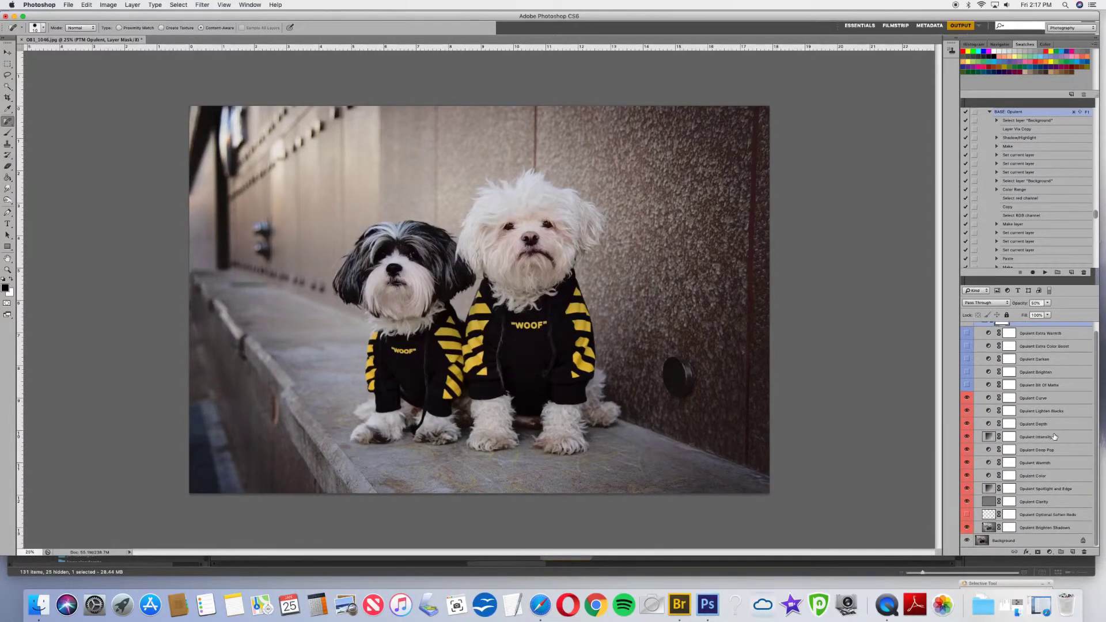
pyautogui.click(967, 528)
pyautogui.click(967, 528)
pyautogui.click(967, 489)
pyautogui.click(967, 488)
pyautogui.click(968, 463)
pyautogui.click(967, 438)
pyautogui.click(967, 438)
pyautogui.click(966, 437)
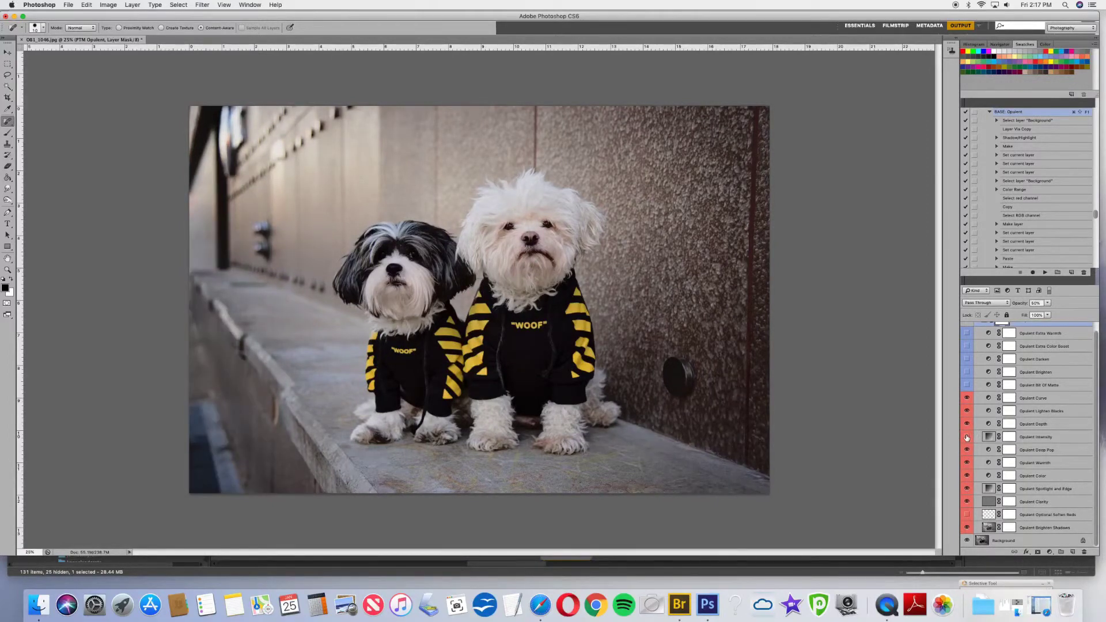
pyautogui.click(967, 438)
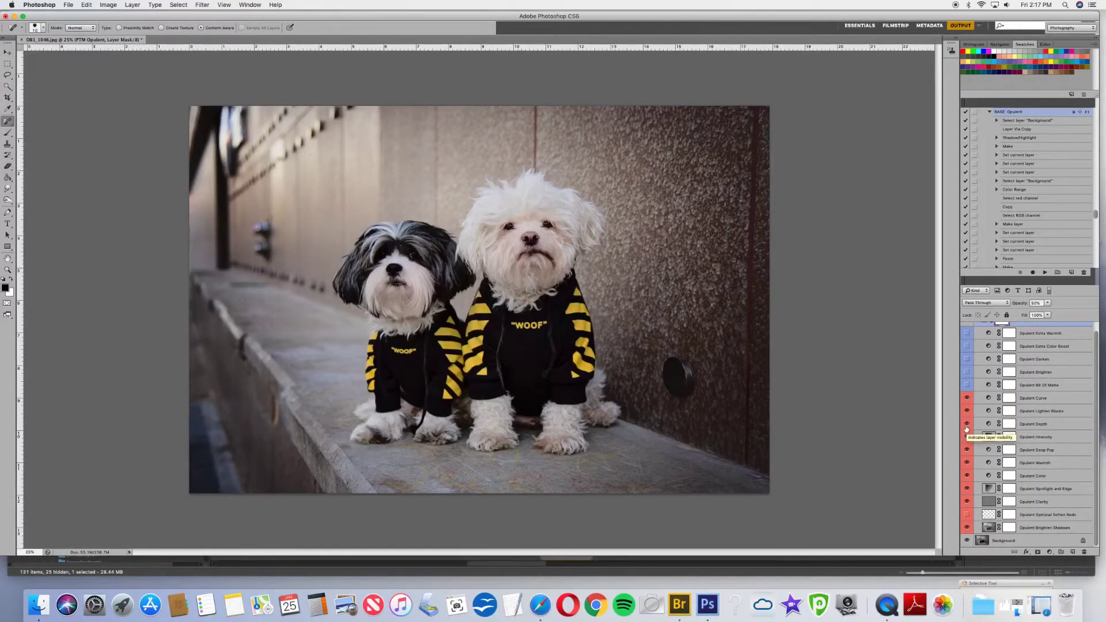
pyautogui.click(966, 425)
pyautogui.click(967, 425)
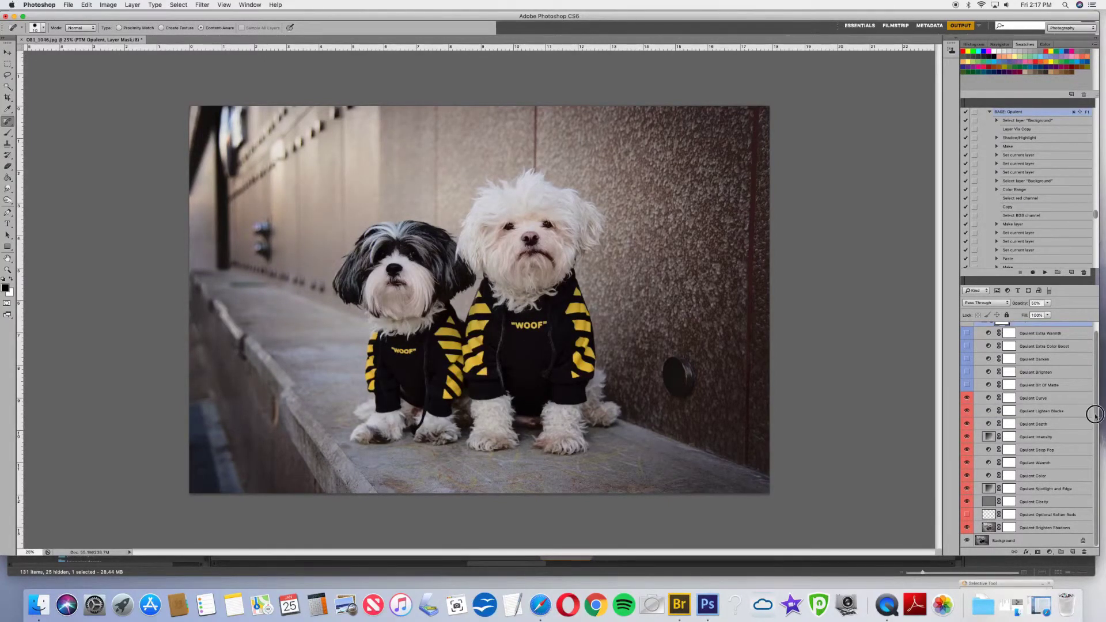
# Turn on the Opulent Brighten layer and set its opacity to 42%.
pyautogui.scroll(1, 1094, 414)
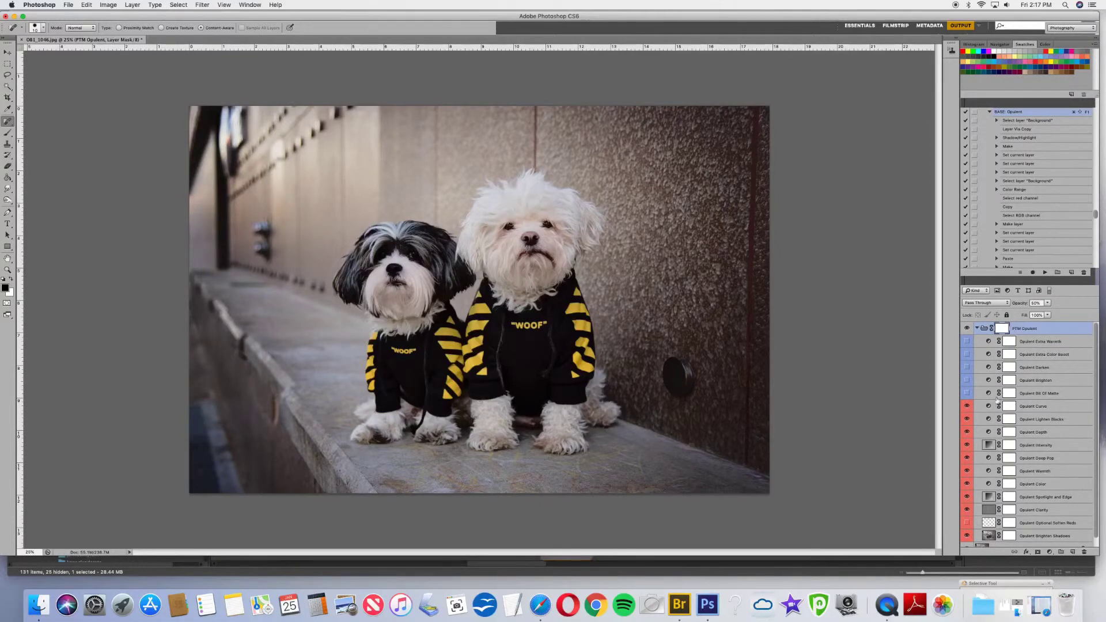
pyautogui.click(965, 381)
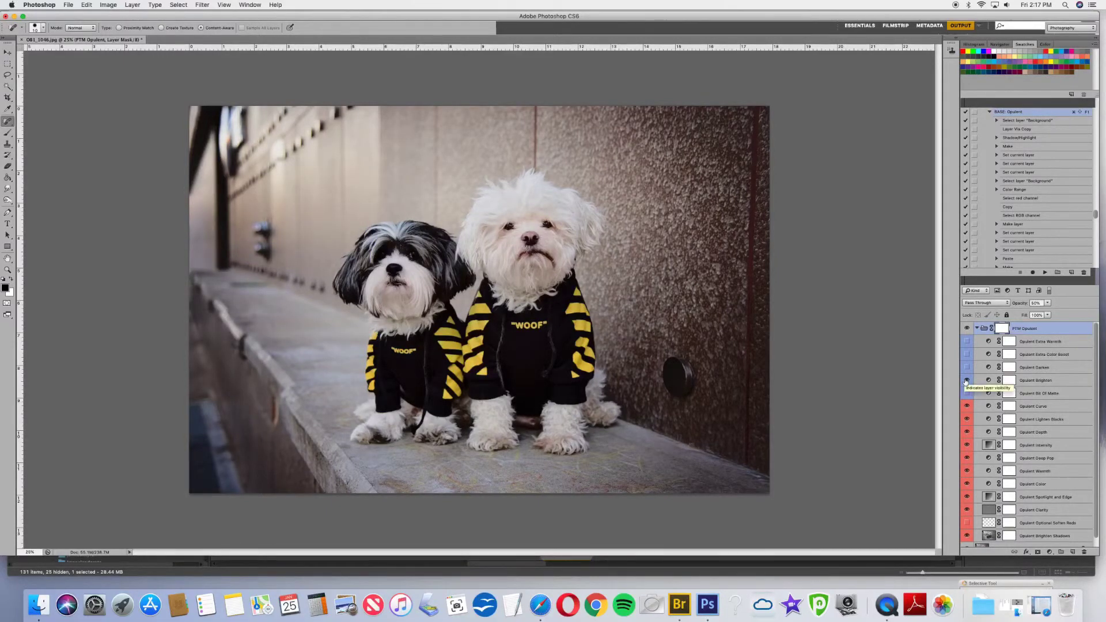
pyautogui.click(1063, 380)
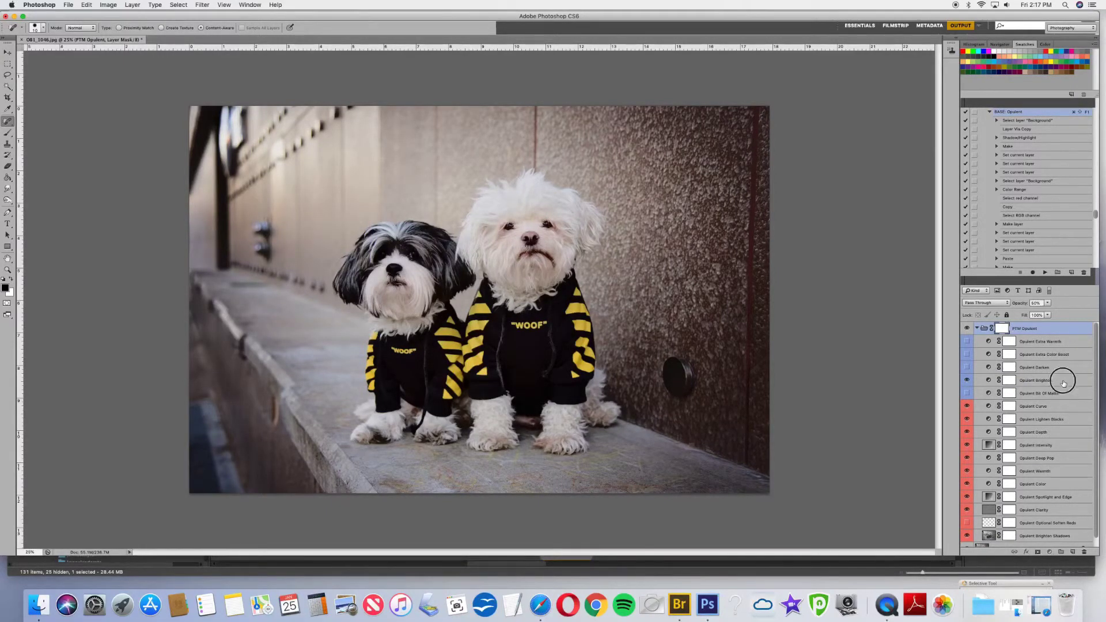
pyautogui.click(1047, 304)
pyautogui.moveTo(1048, 312); pyautogui.dragTo(1043, 312)
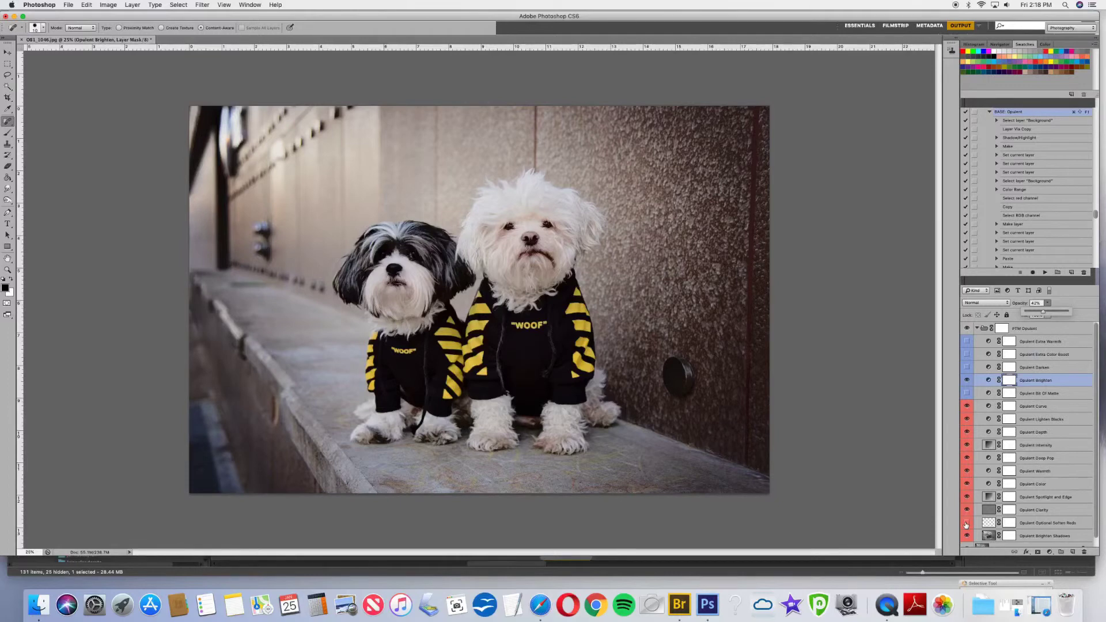
# Turn on the Opulent Optional Soften Reds layer and compare the photo with and without the Opulent Color layer.
pyautogui.click(966, 524)
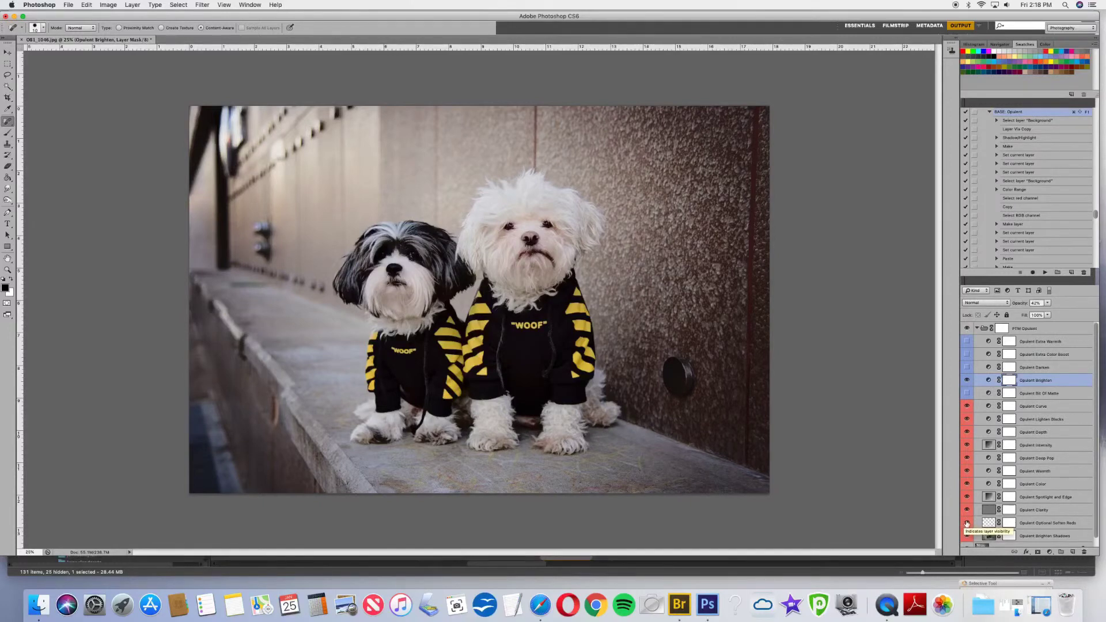
pyautogui.click(967, 484)
pyautogui.click(967, 484)
# Collapse the PTM Opulent group and toggle its visibility to compare the photo before and after the action.
pyautogui.click(977, 329)
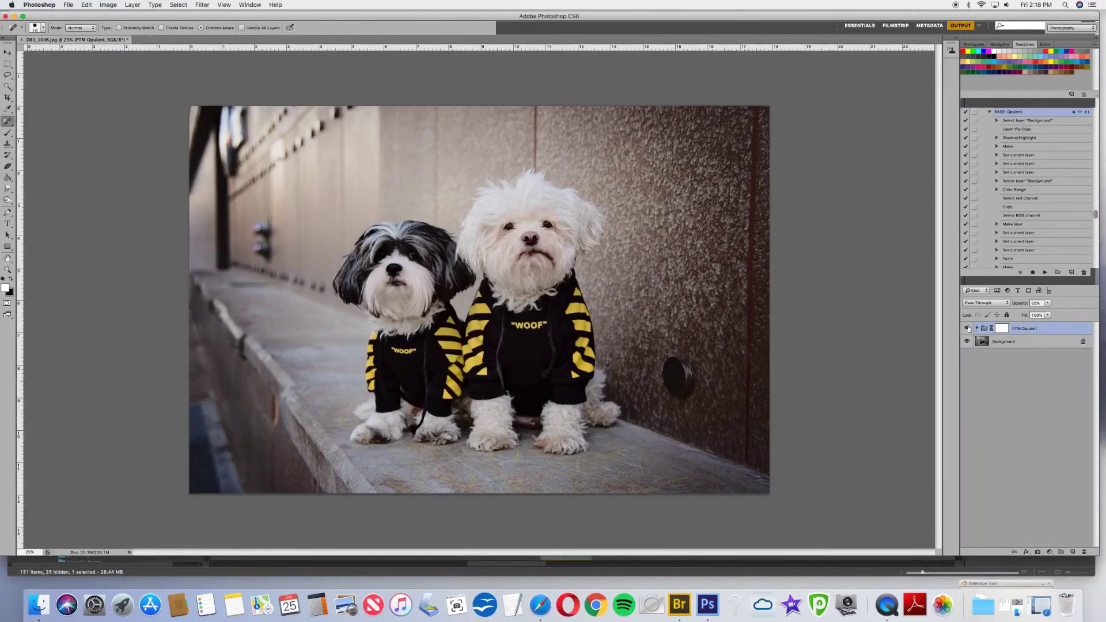
pyautogui.click(967, 329)
pyautogui.click(967, 328)
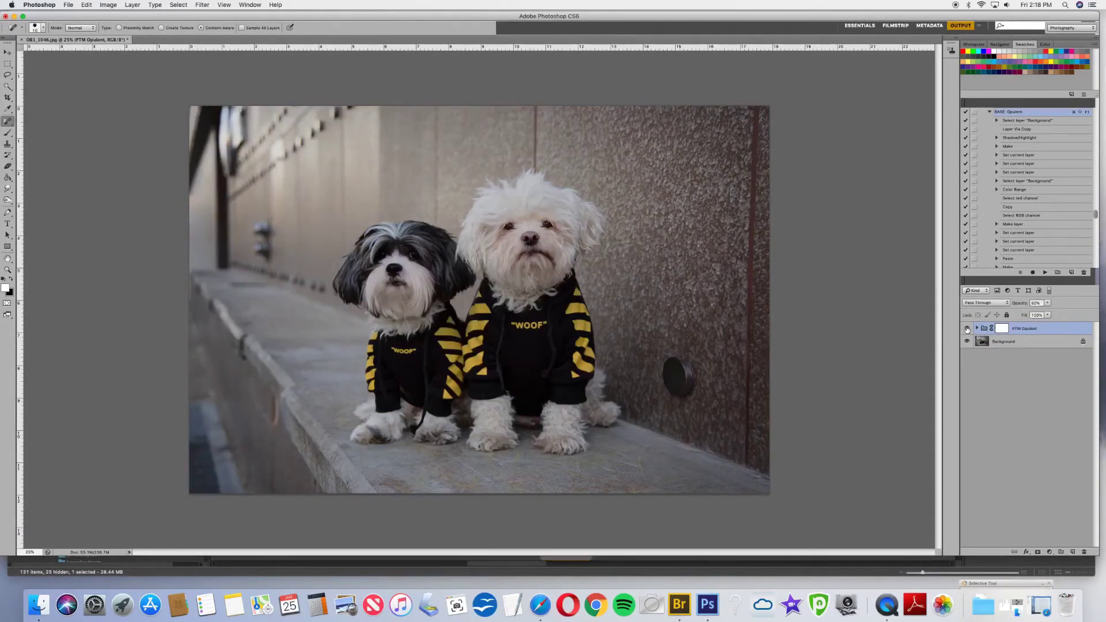
pyautogui.click(967, 329)
pyautogui.click(967, 329)
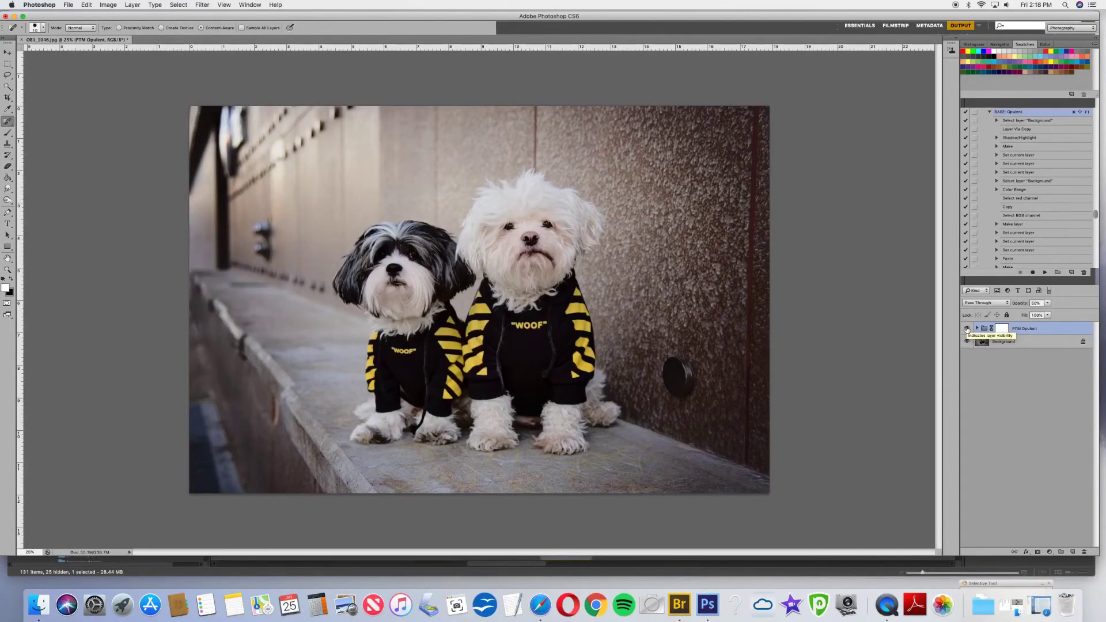